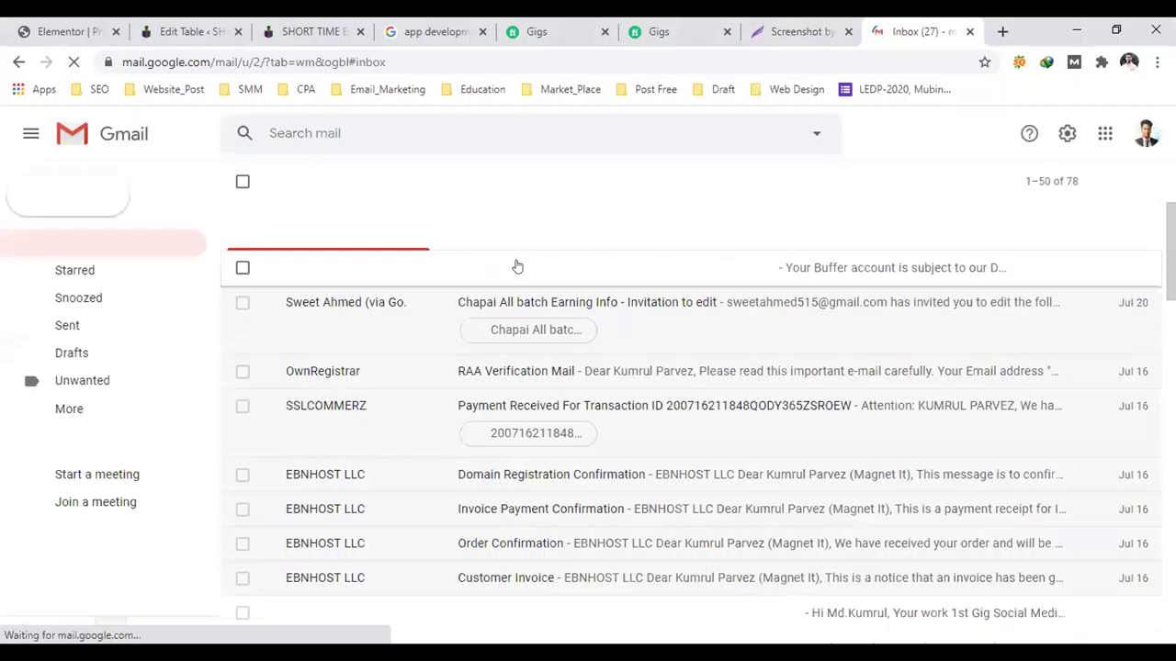
# - Open the Chapai All Attendance spreadsheet from its invitation email in the inbox
pyautogui.scroll(-10, 727, 472)
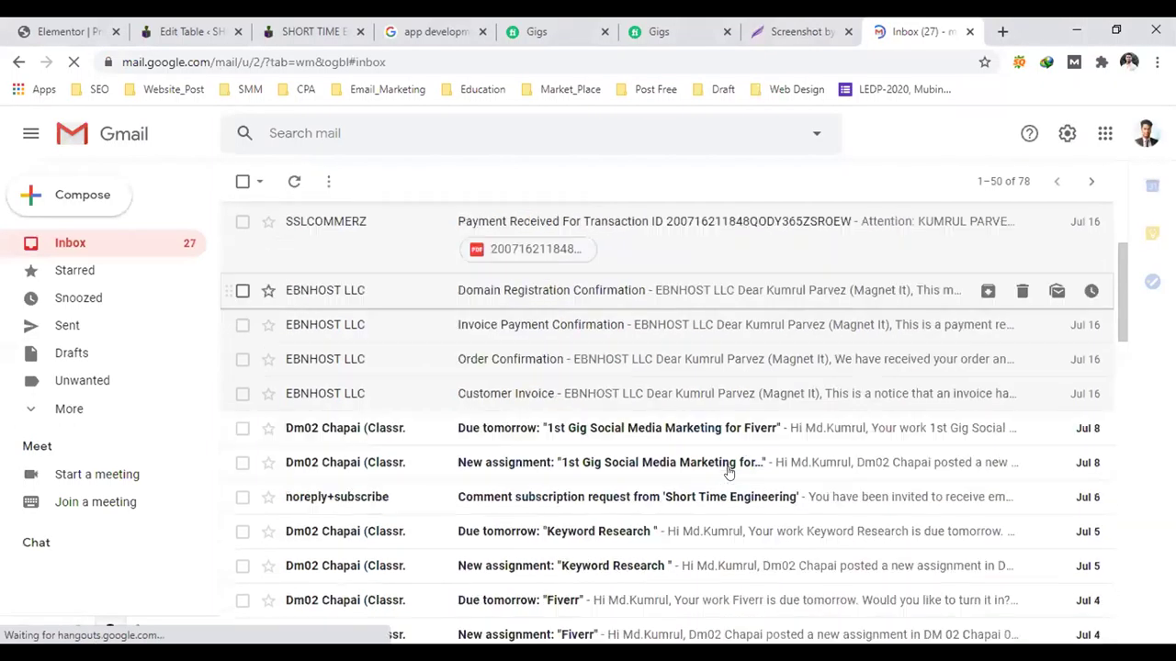
pyautogui.scroll(2, 728, 472)
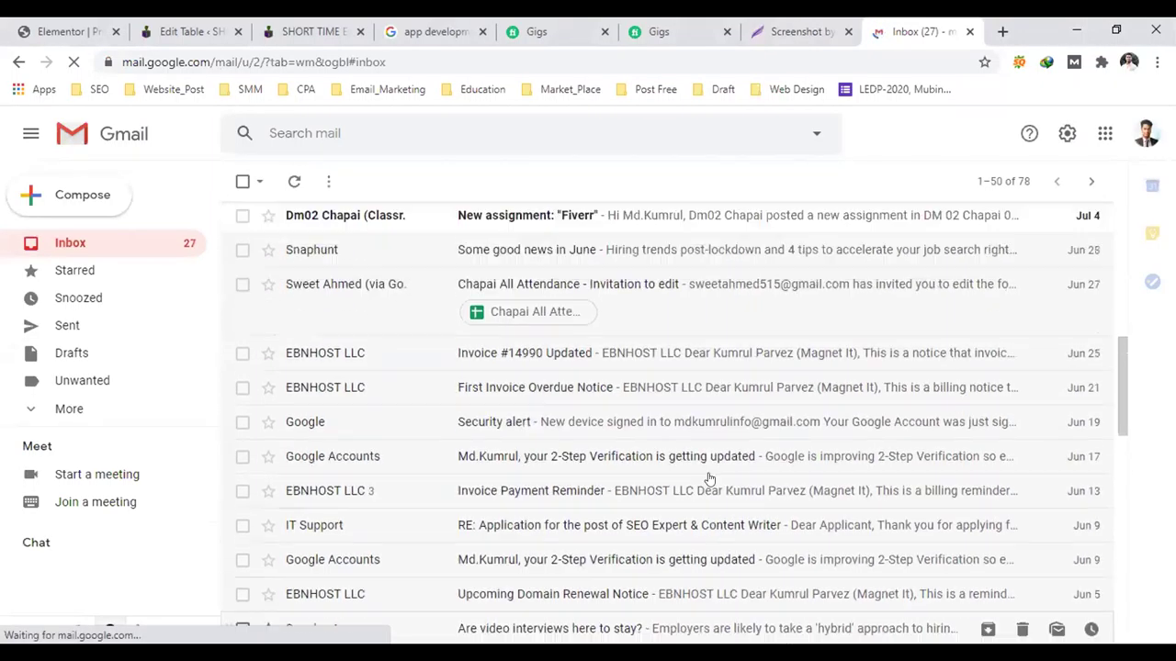
pyautogui.click(639, 288)
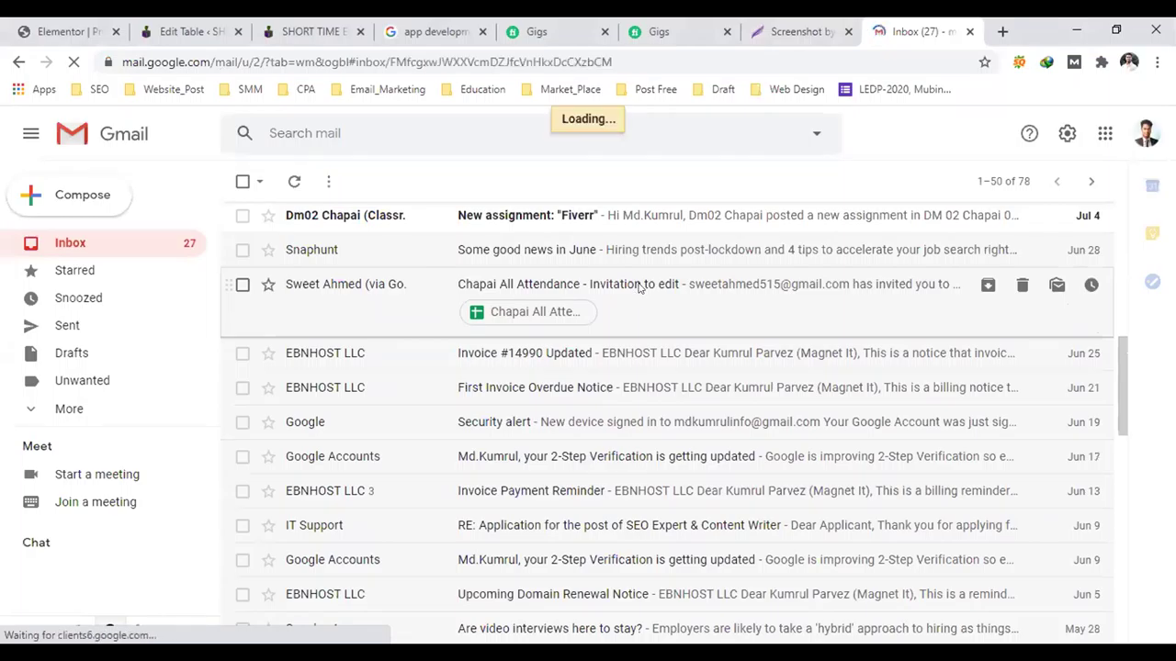
pyautogui.click(469, 449)
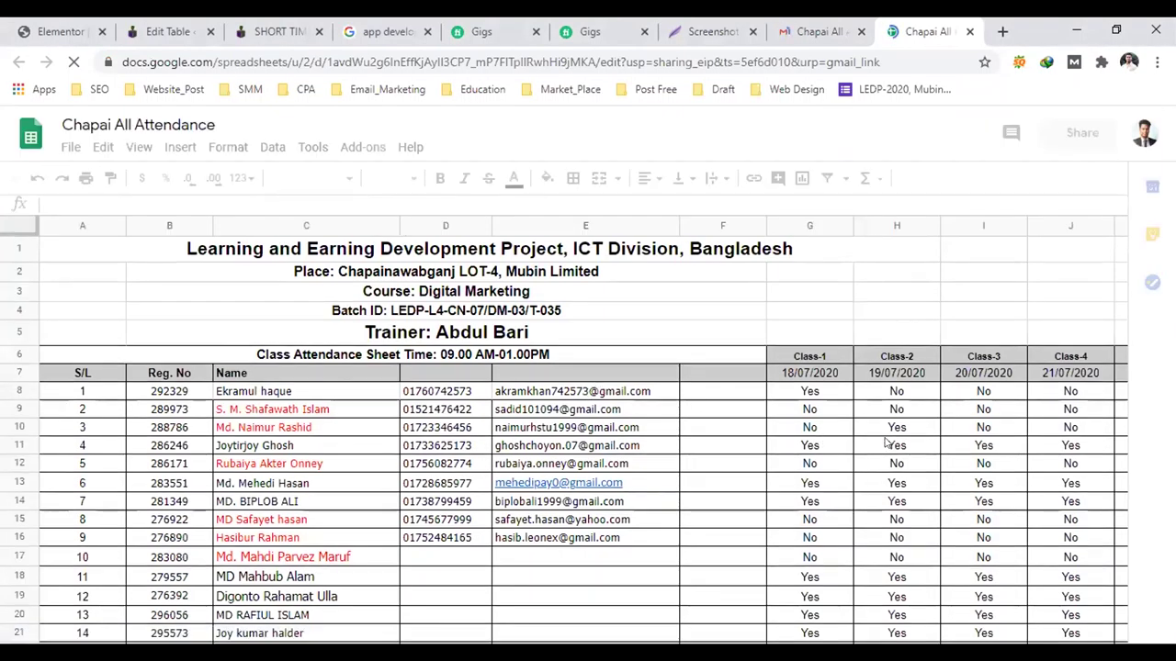
# - Switch the attendance workbook to the DM-03 batch sheet
pyautogui.scroll(-10, 886, 443)
pyautogui.scroll(1, 883, 442)
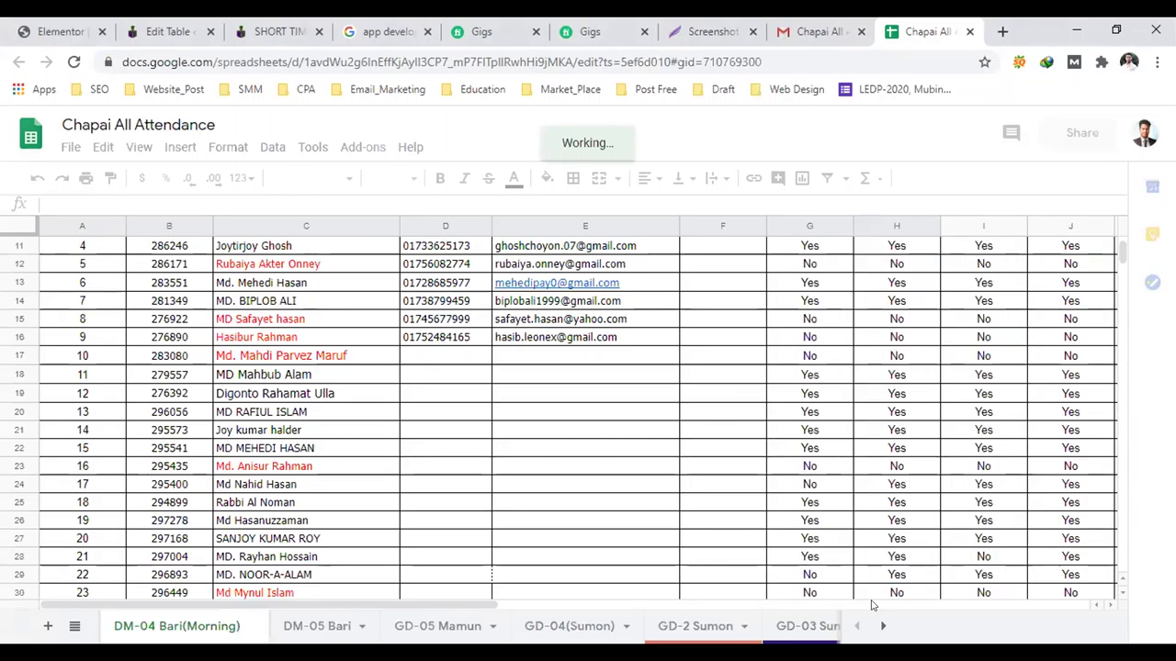
pyautogui.click(813, 620)
pyautogui.click(795, 618)
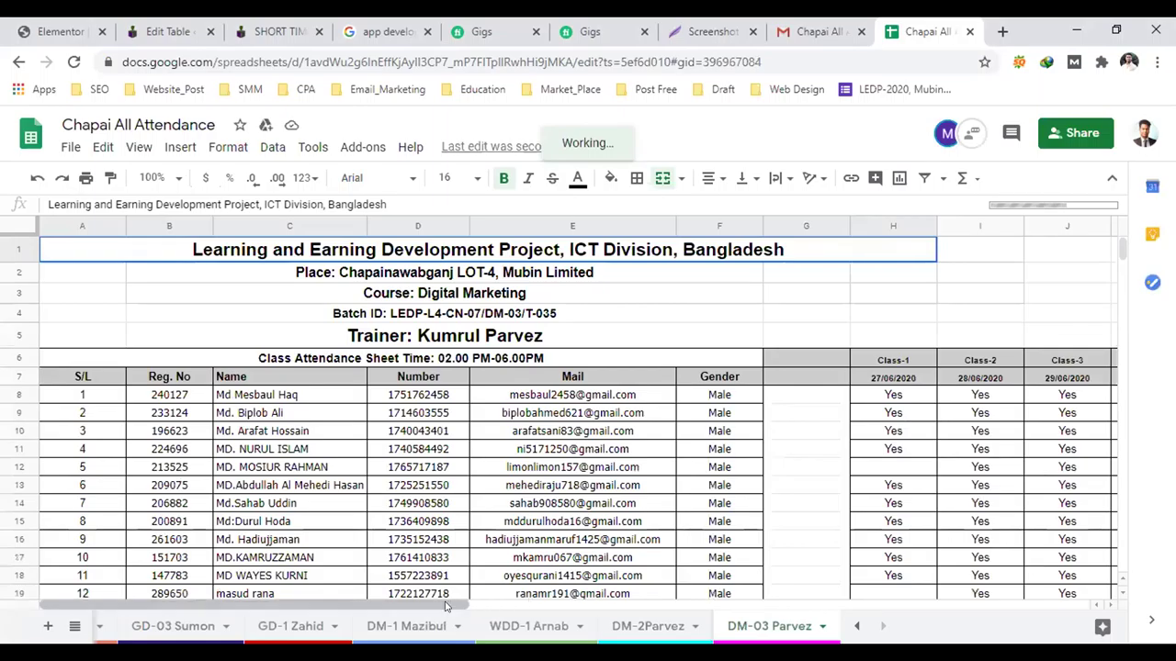
# - Insert a new column to the right of the Class-21 column AB
pyautogui.click(513, 605)
pyautogui.click(927, 606)
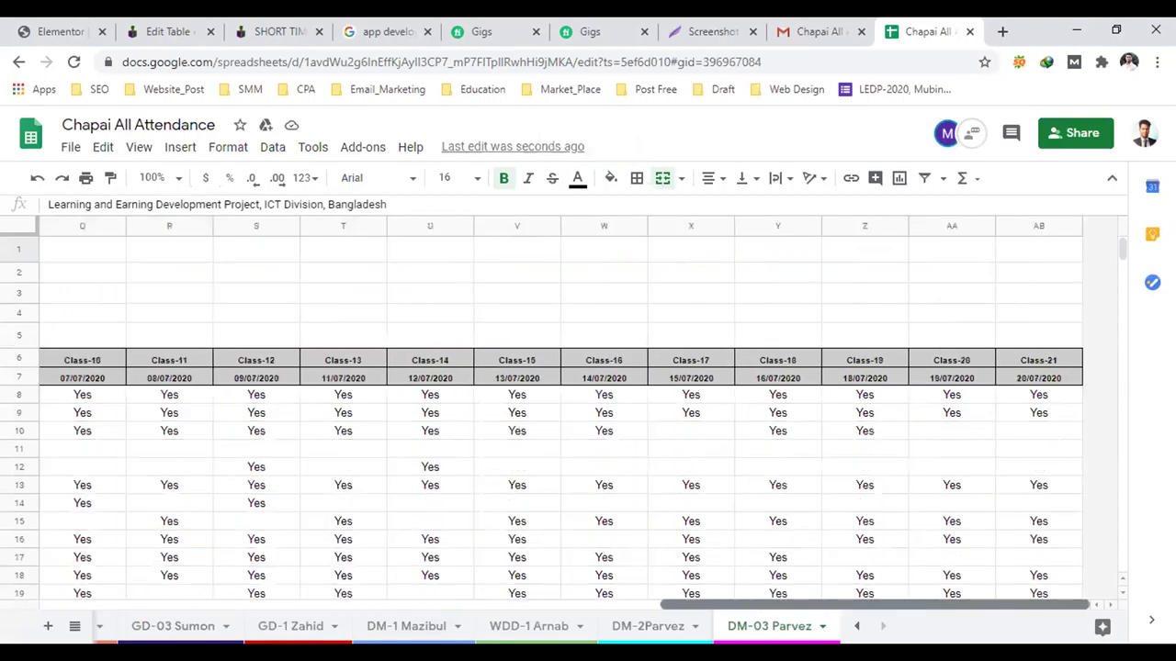
pyautogui.click(1022, 226)
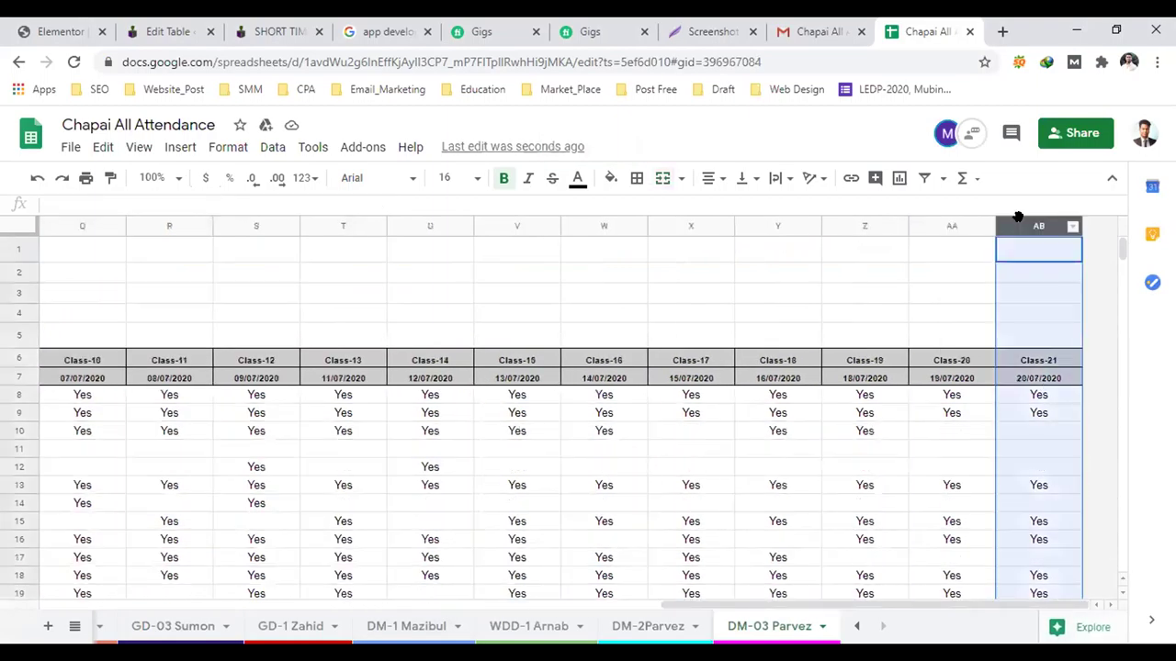
pyautogui.click(176, 149)
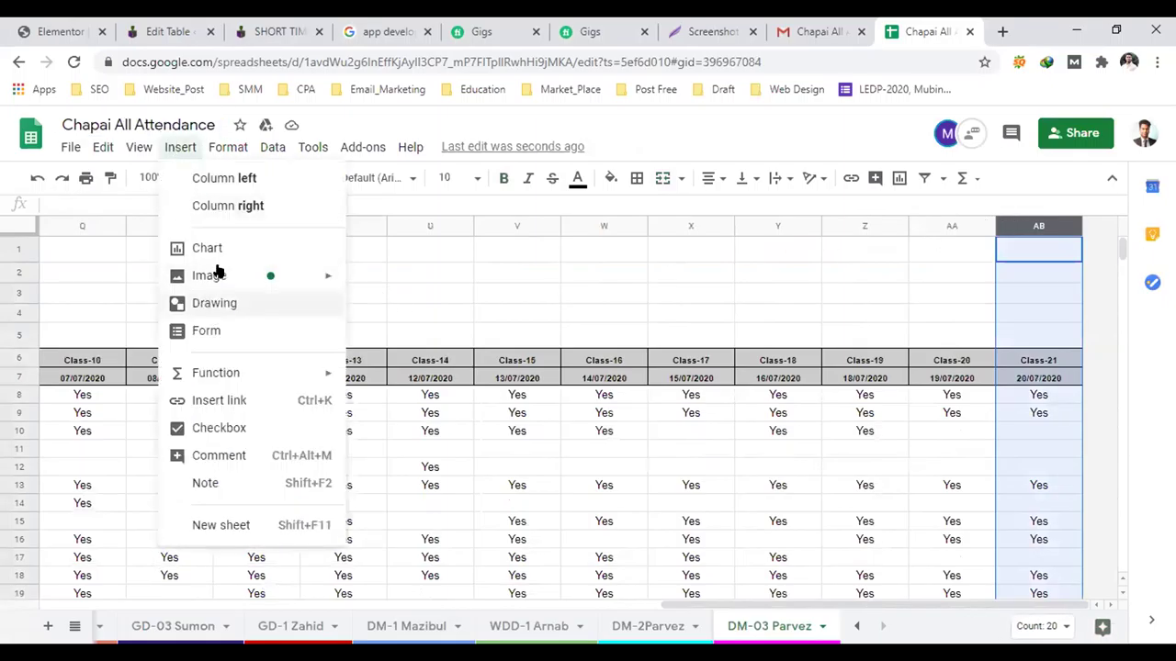
pyautogui.click(244, 205)
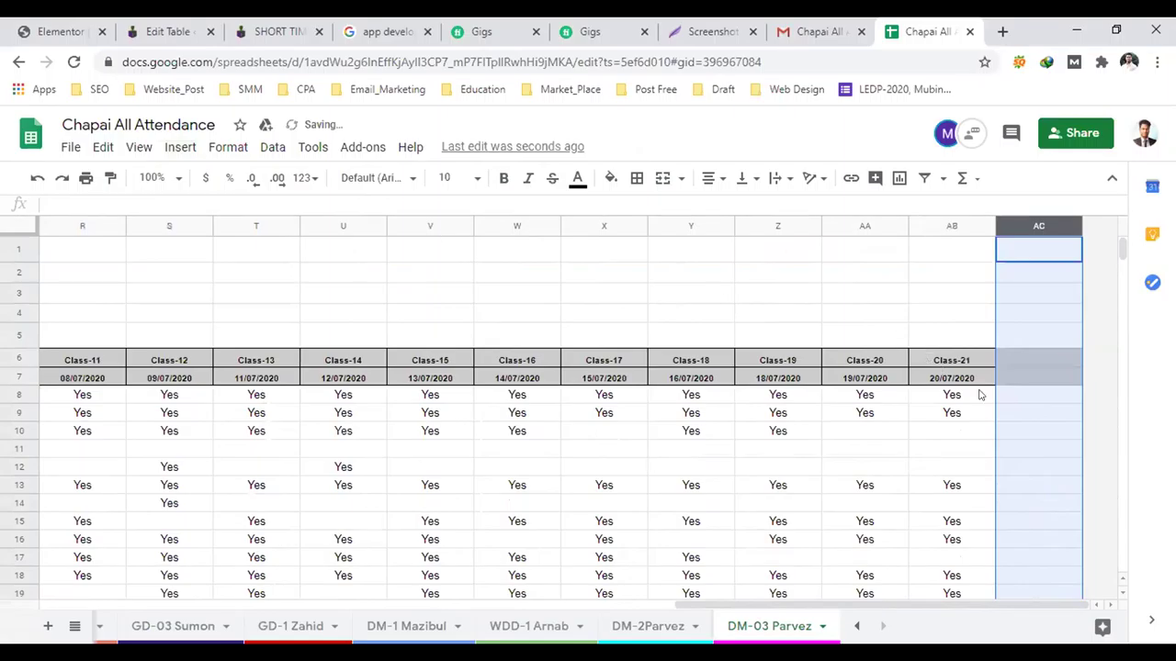
# - Enter the heading Class 22 in cell AC6 of the new column
pyautogui.click(938, 316)
pyautogui.click(1025, 359)
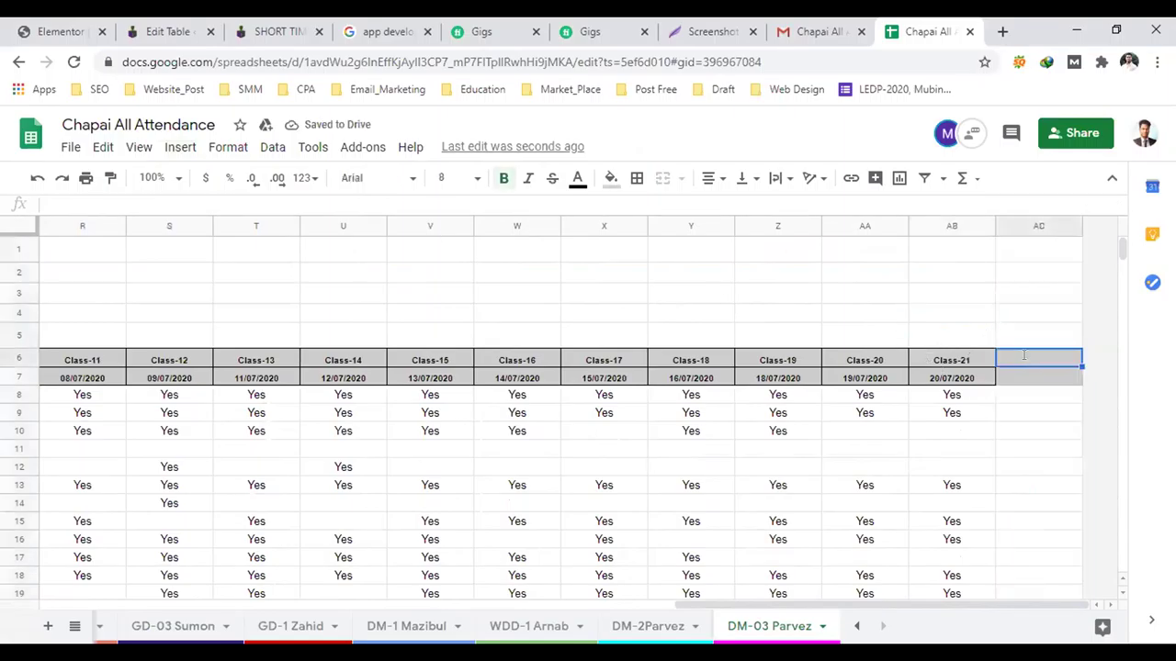
pyautogui.write('Class 22')
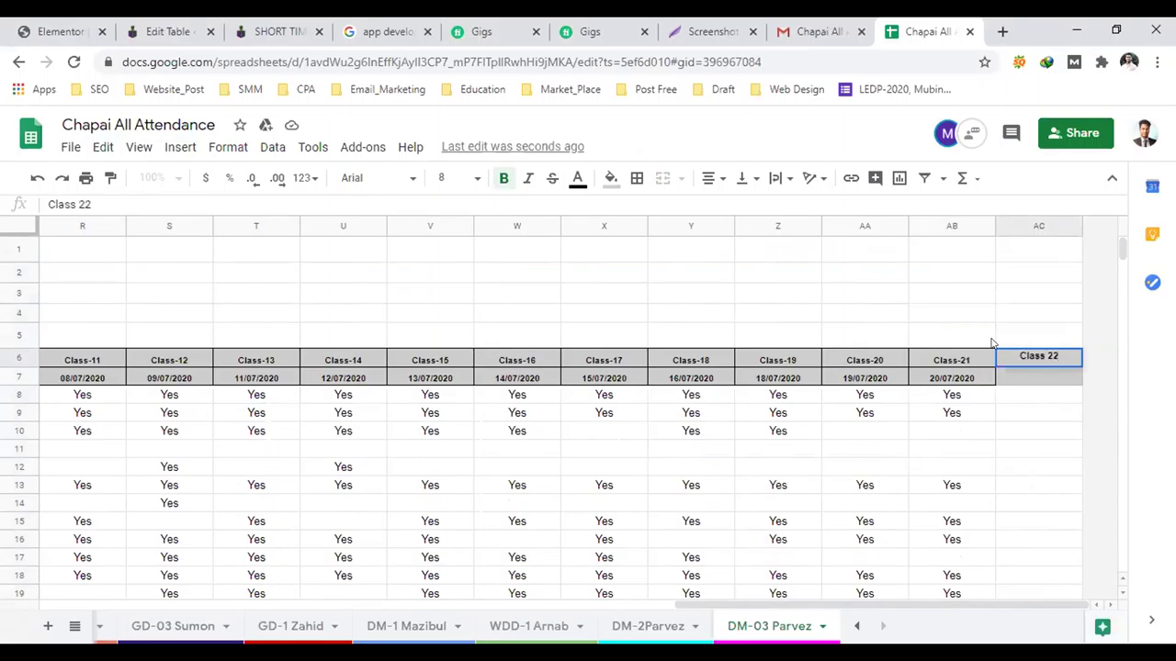
pyautogui.press('Return')
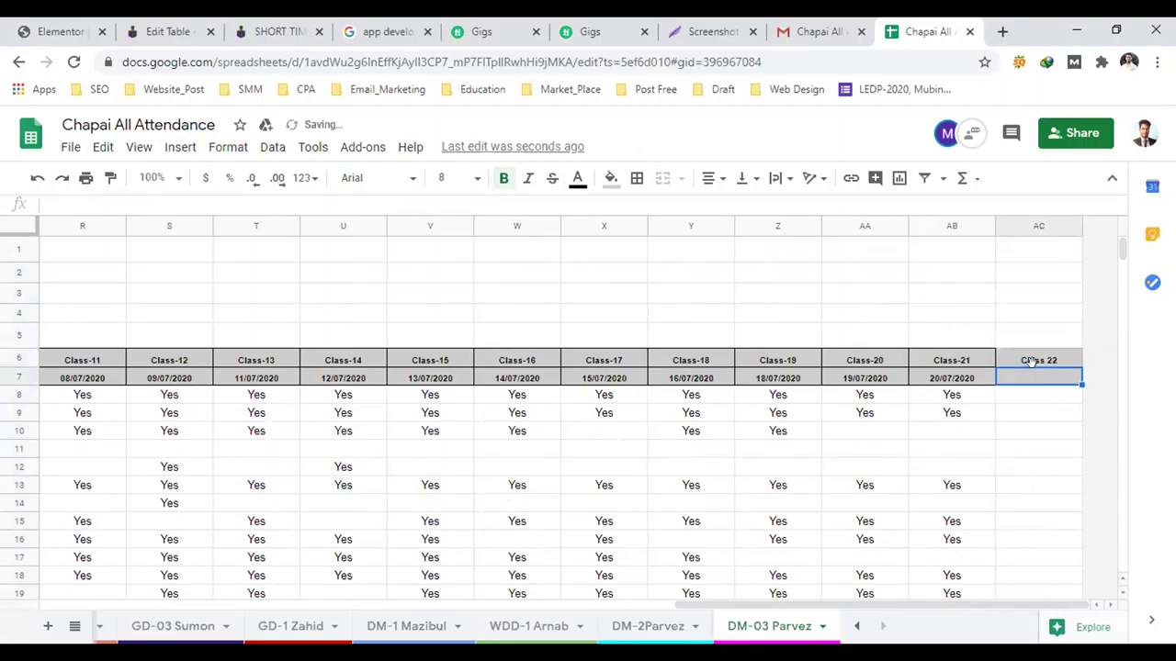
# - Enter the class date 21/07/2020 in cell AC7 under the Class 22 heading
pyautogui.doubleClick(1028, 384)
pyautogui.write('07/')
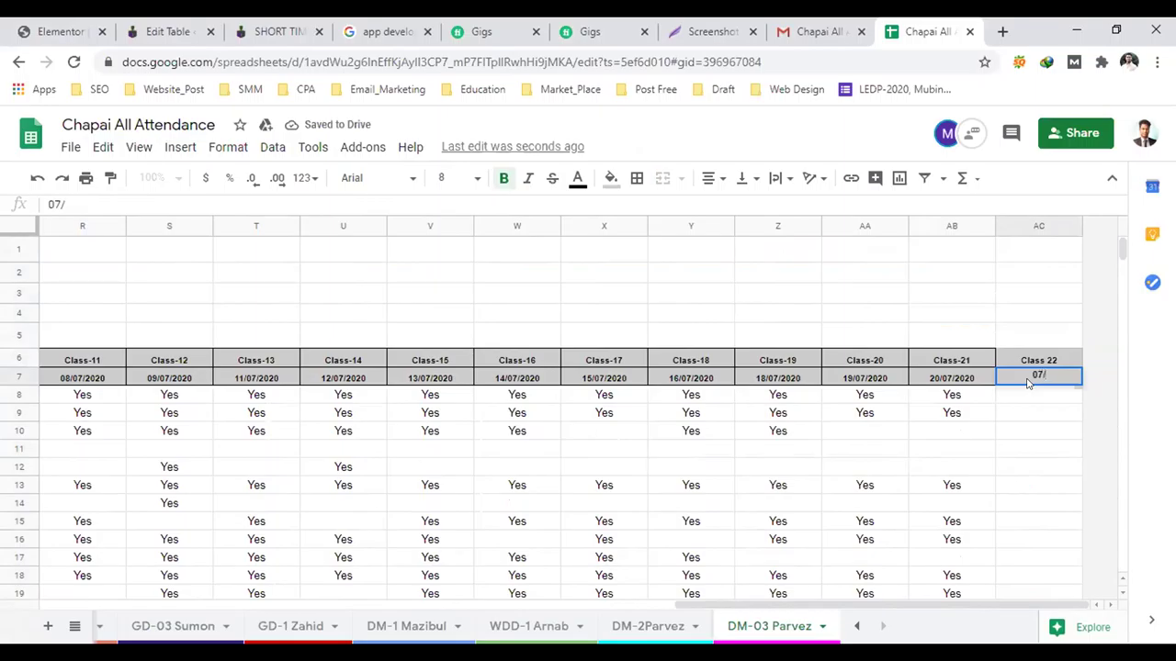
pyautogui.write('22')
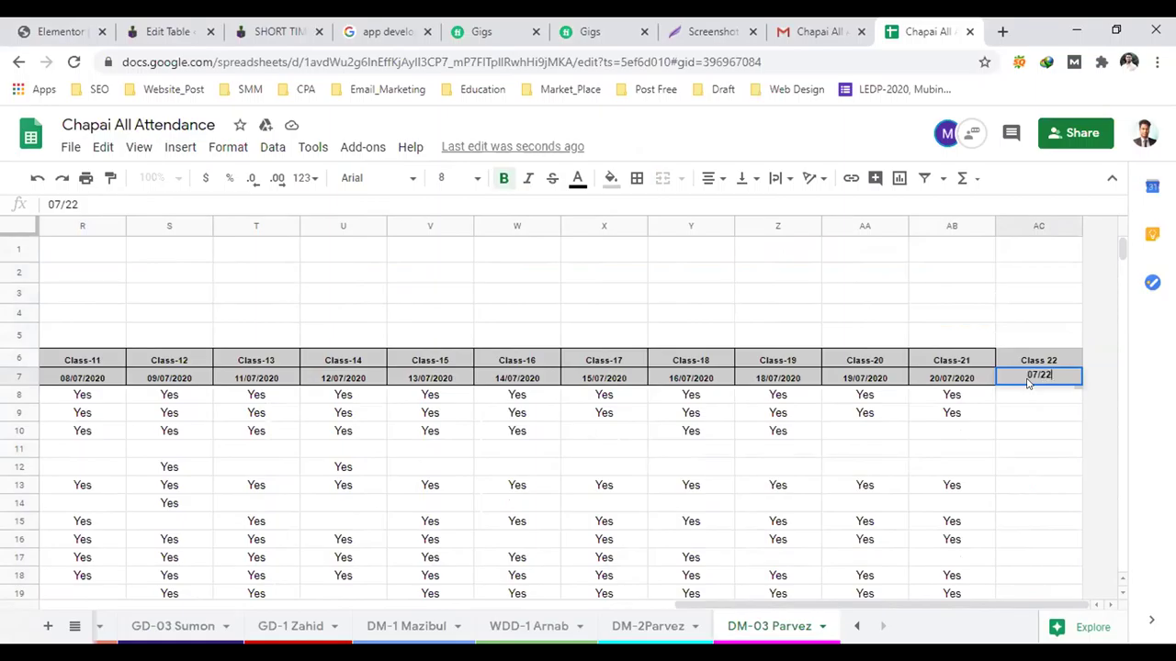
pyautogui.press('BackSpace')
pyautogui.write('1')
pyautogui.write('/07/202')
pyautogui.write('020')
pyautogui.click(1038, 414)
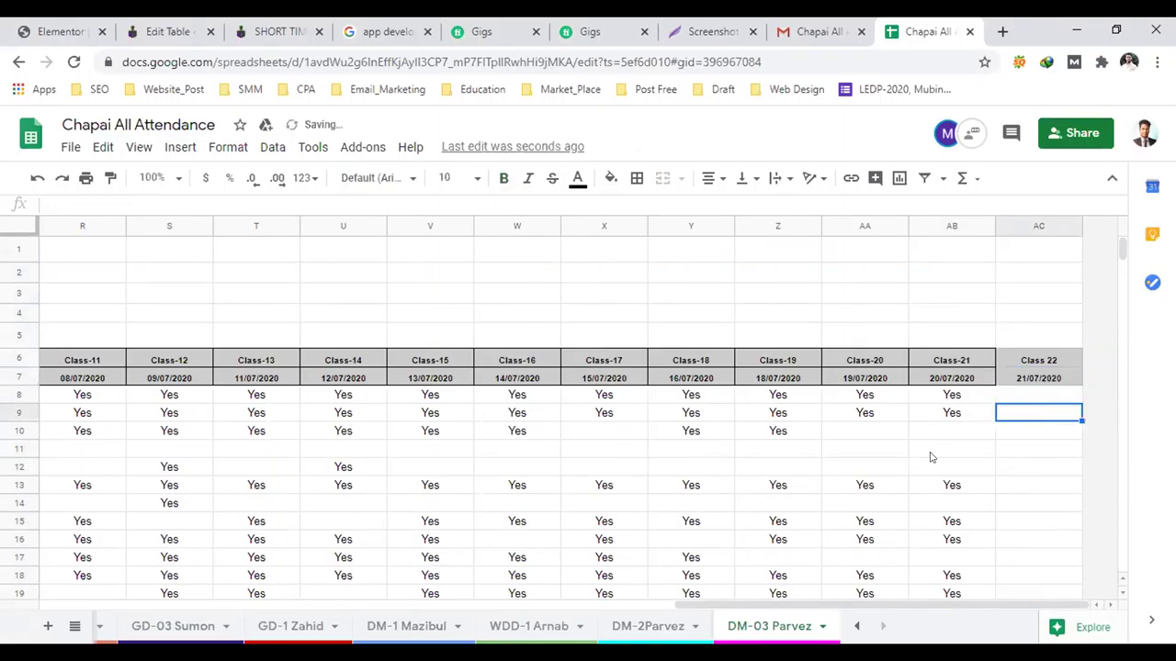
# - Mark the students in rows 8 and 9 as present by entering Yes in cells G8 and G9
pyautogui.moveTo(864, 599); pyautogui.dragTo(352, 593)
pyautogui.scroll(-2, 640, 523)
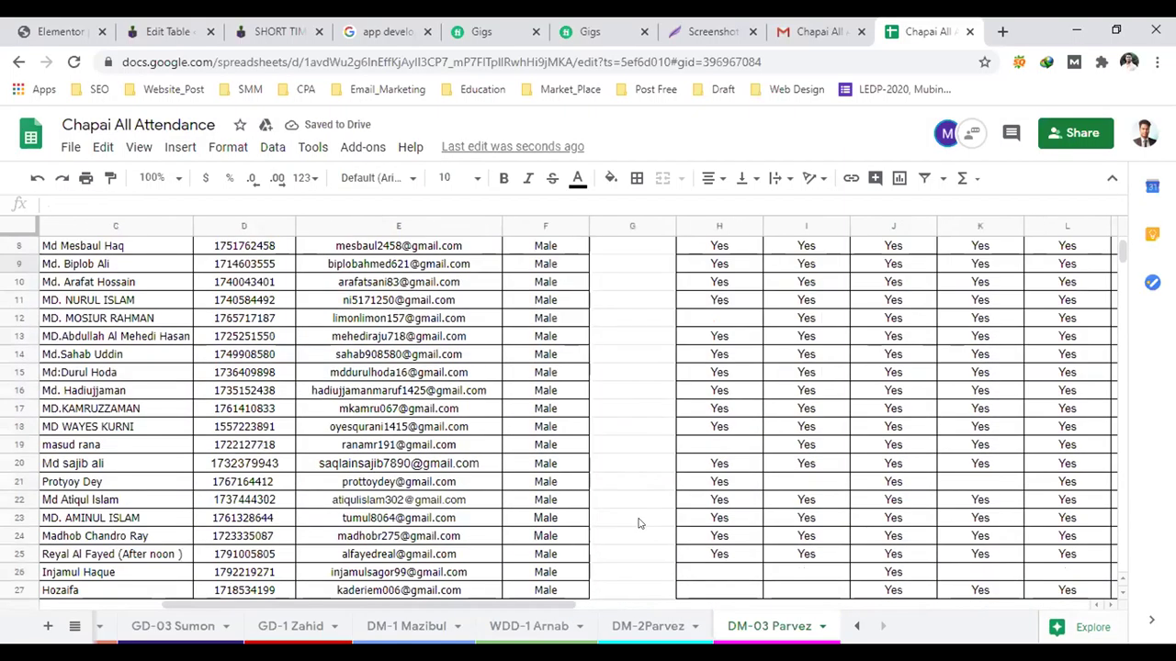
pyautogui.scroll(1, 647, 510)
pyautogui.click(626, 353)
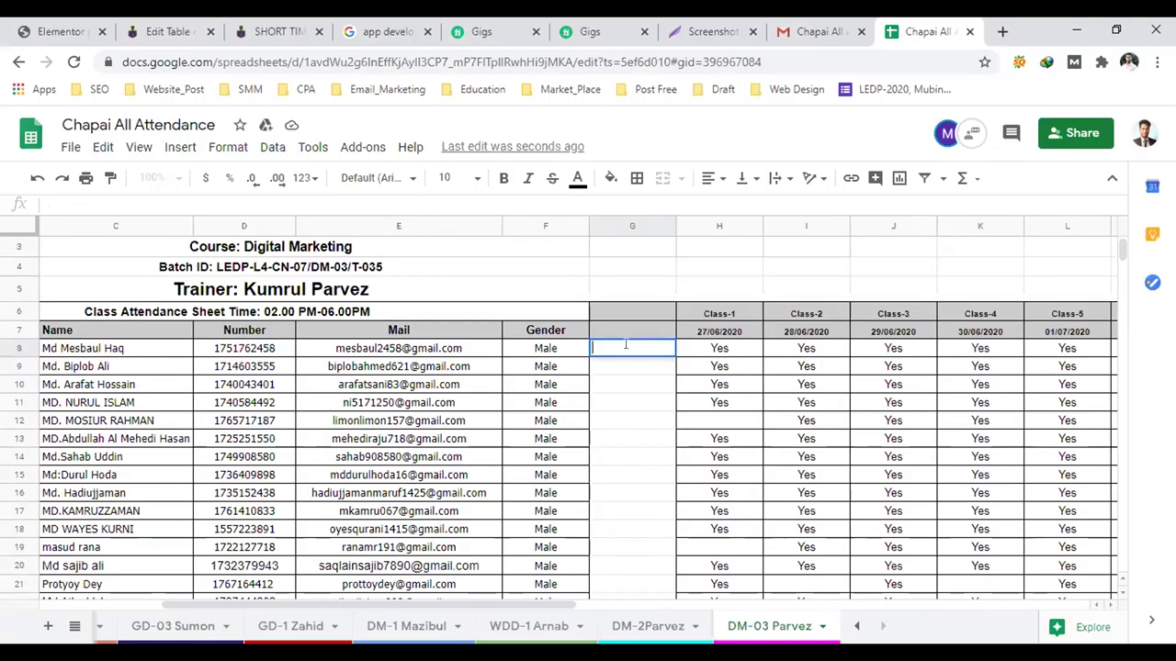
pyautogui.write('Yes')
pyautogui.click(634, 370)
pyautogui.doubleClick(632, 363)
pyautogui.write('Yes')
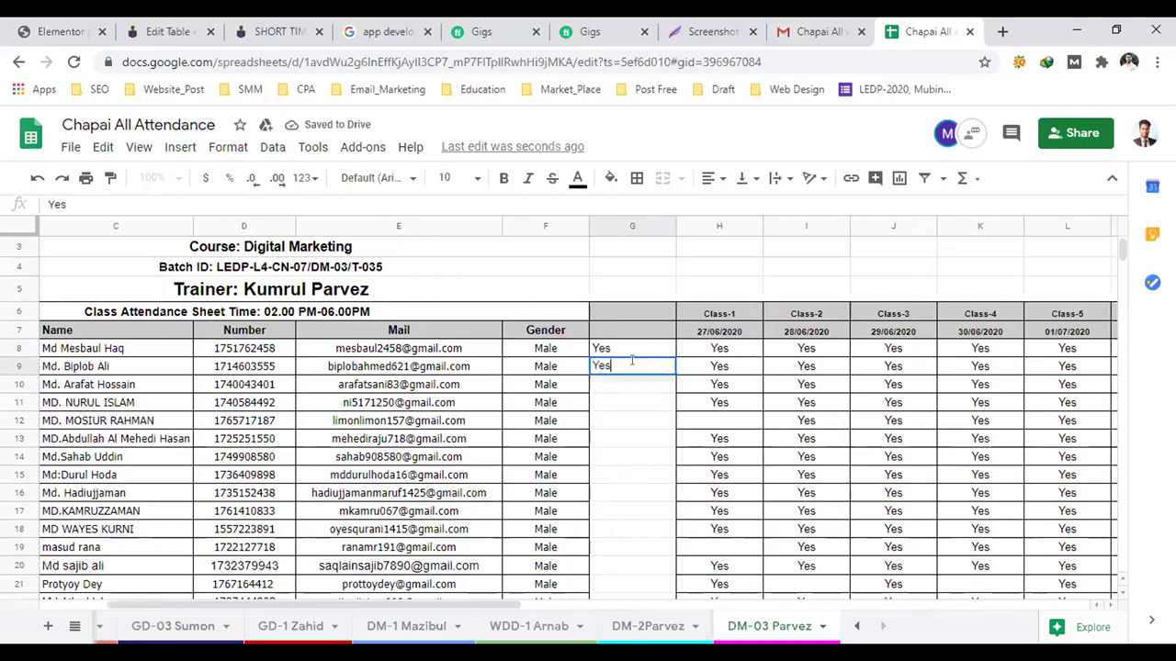
pyautogui.click(633, 385)
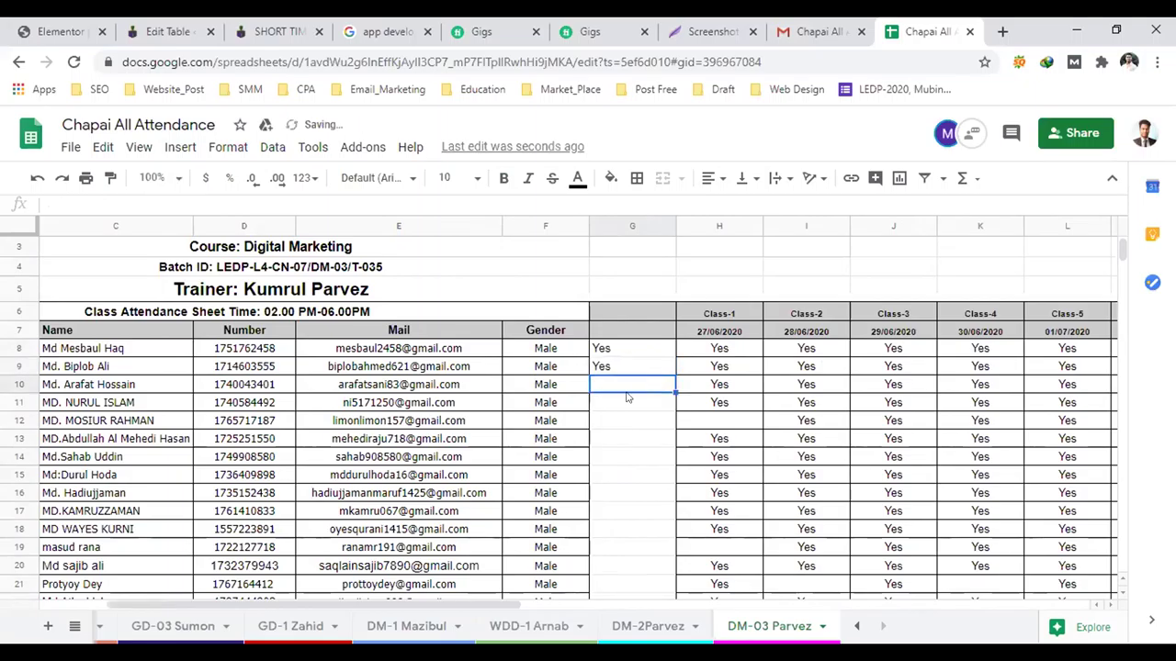
# - Enter Yes in cells G13 and G15 of the blank attendance column, skipping the absent students
pyautogui.scroll(-1, 625, 409)
pyautogui.click(617, 367)
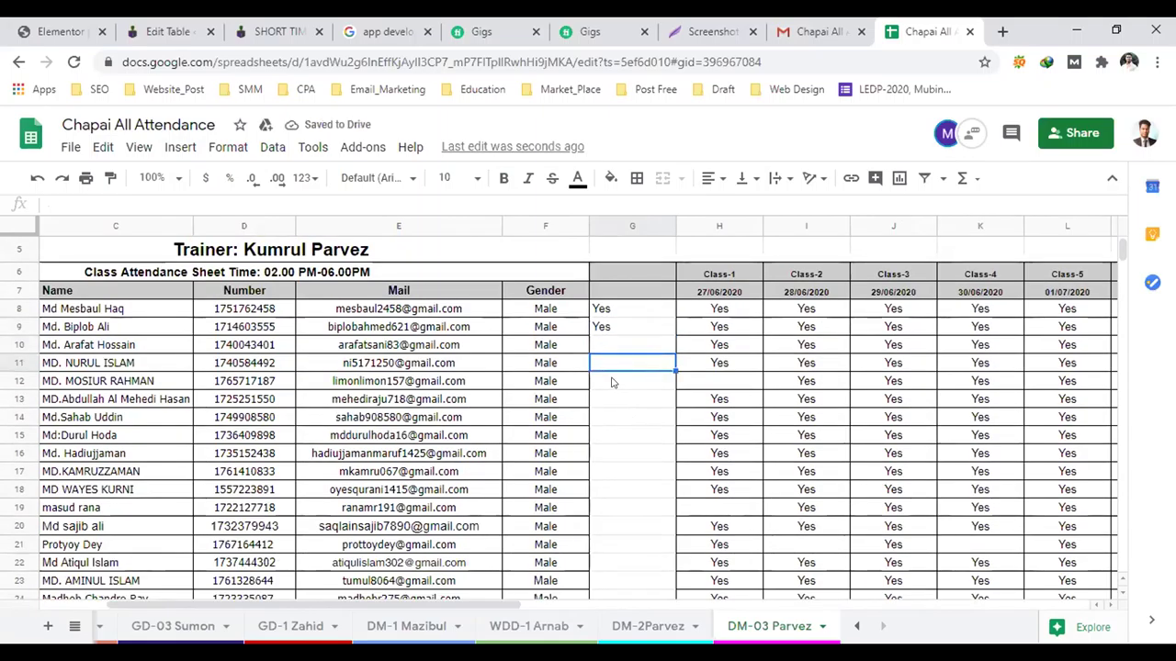
pyautogui.click(620, 384)
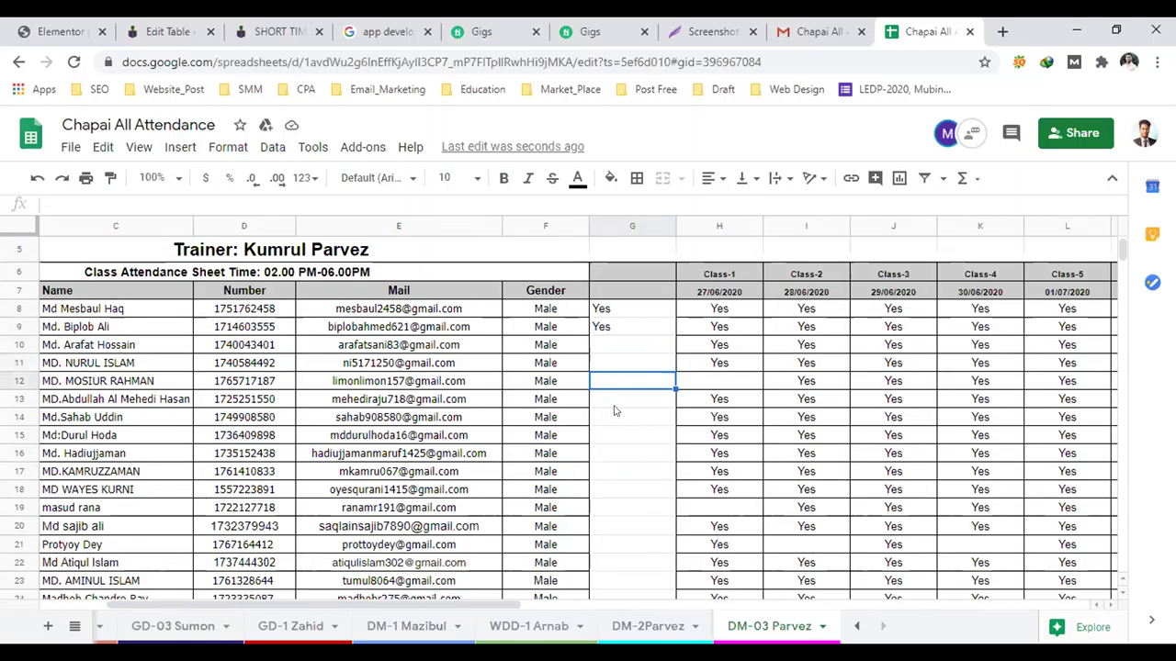
pyautogui.click(614, 400)
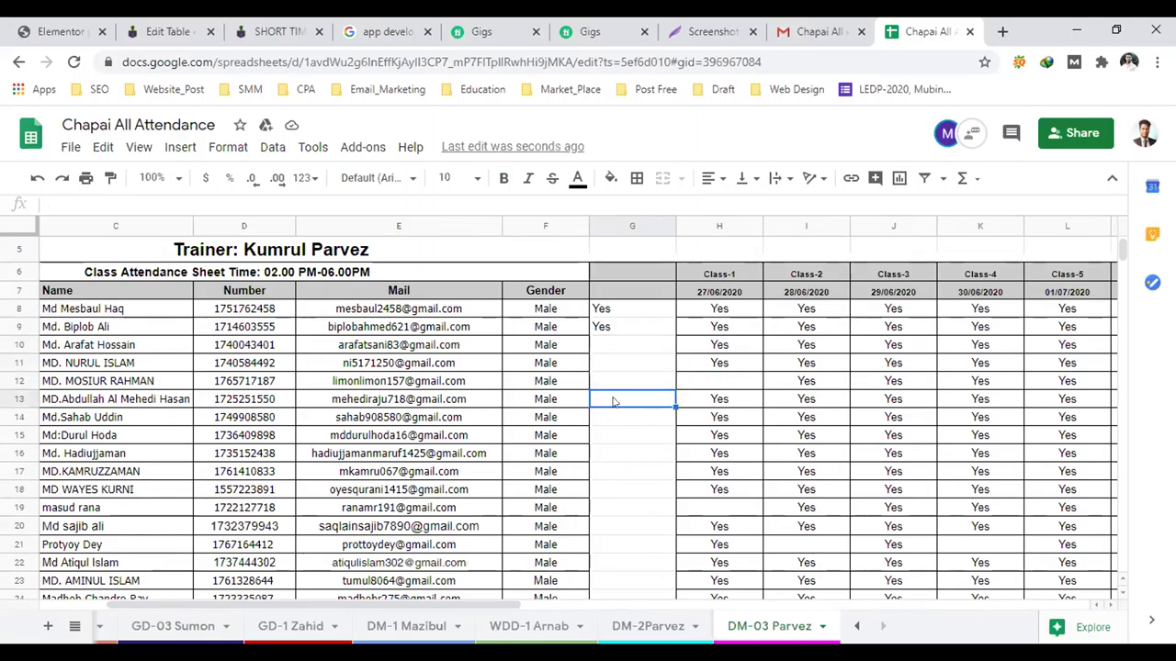
pyautogui.write('Yes')
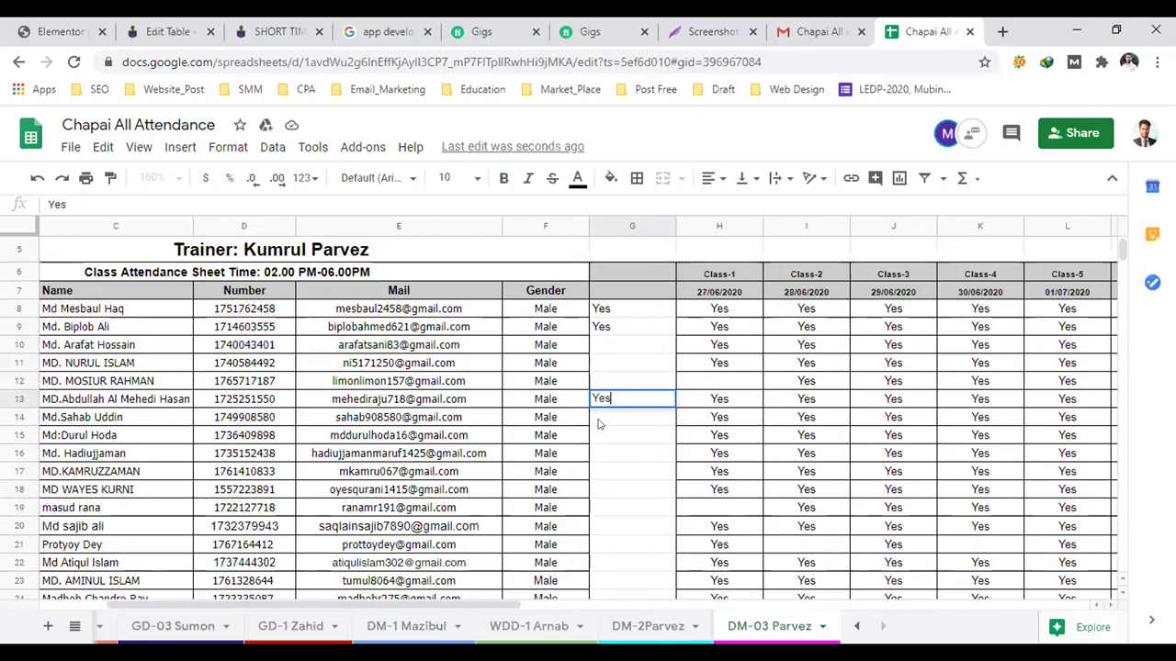
pyautogui.press('Return')
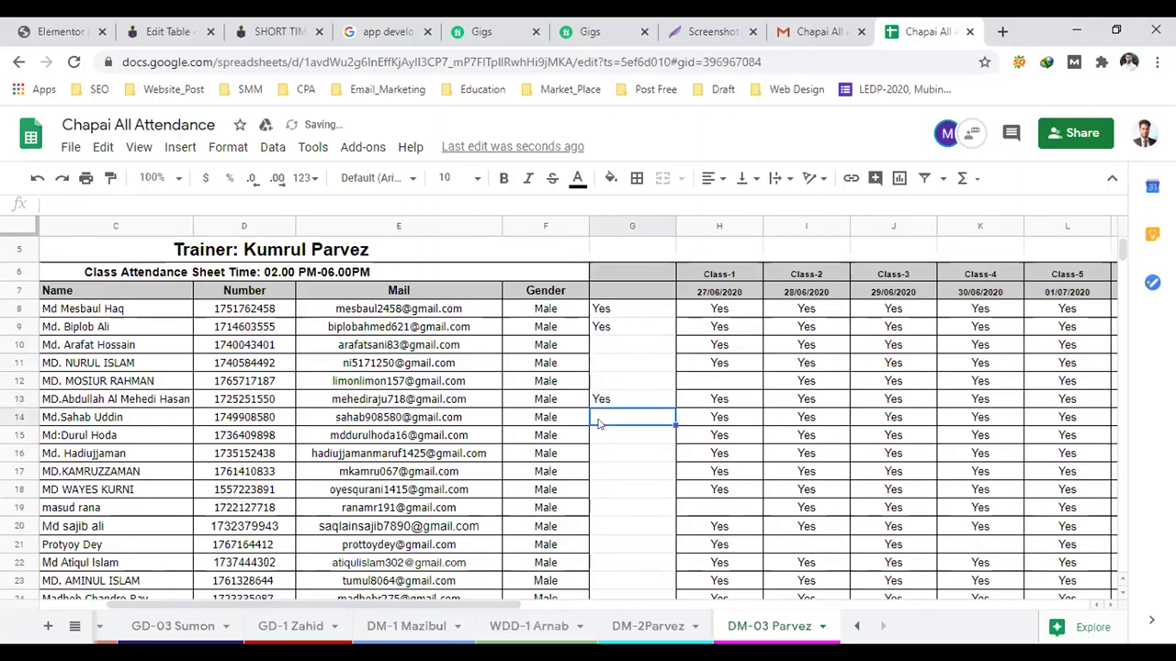
pyautogui.click(607, 437)
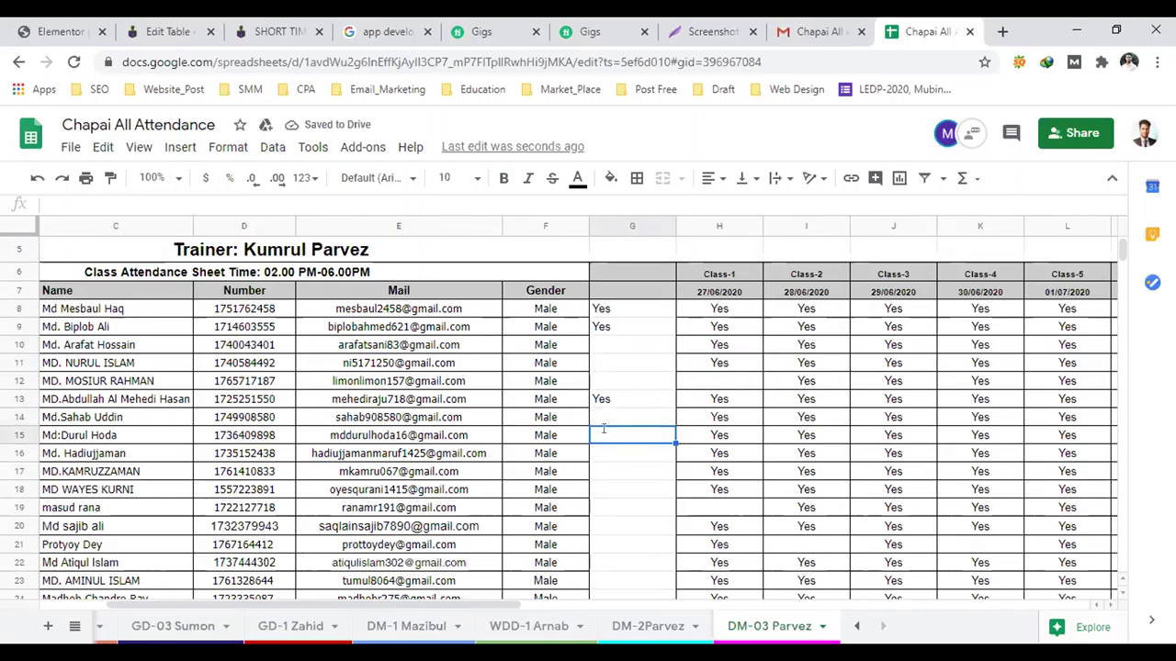
pyautogui.write('Yw')
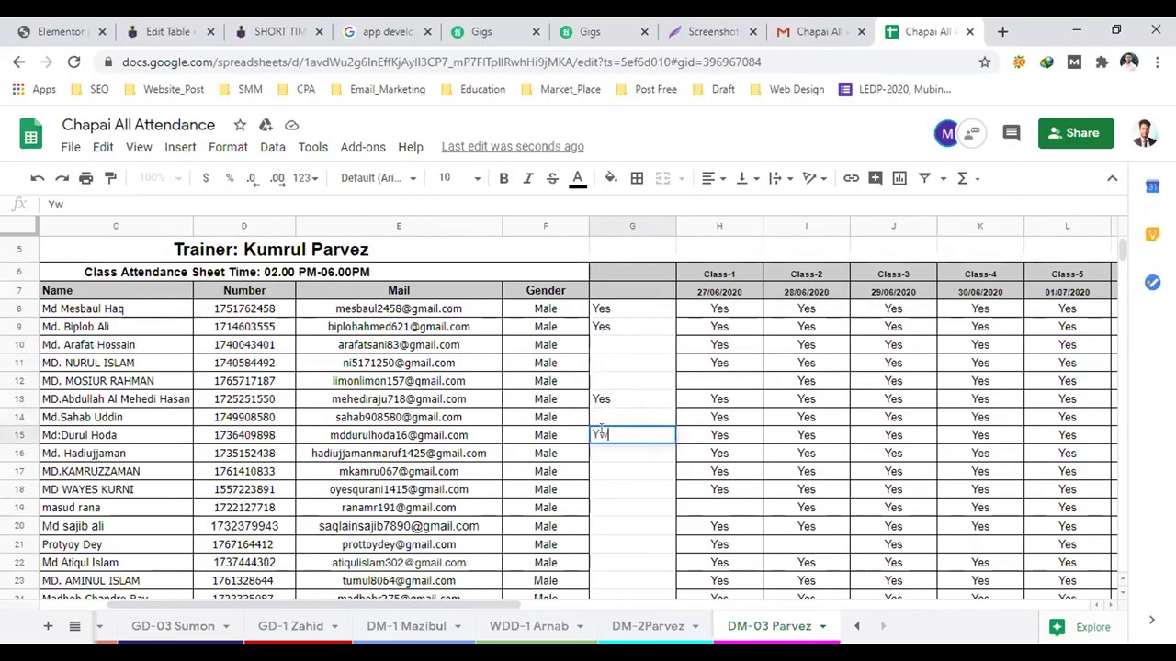
pyautogui.press('BackSpace')
pyautogui.write('es')
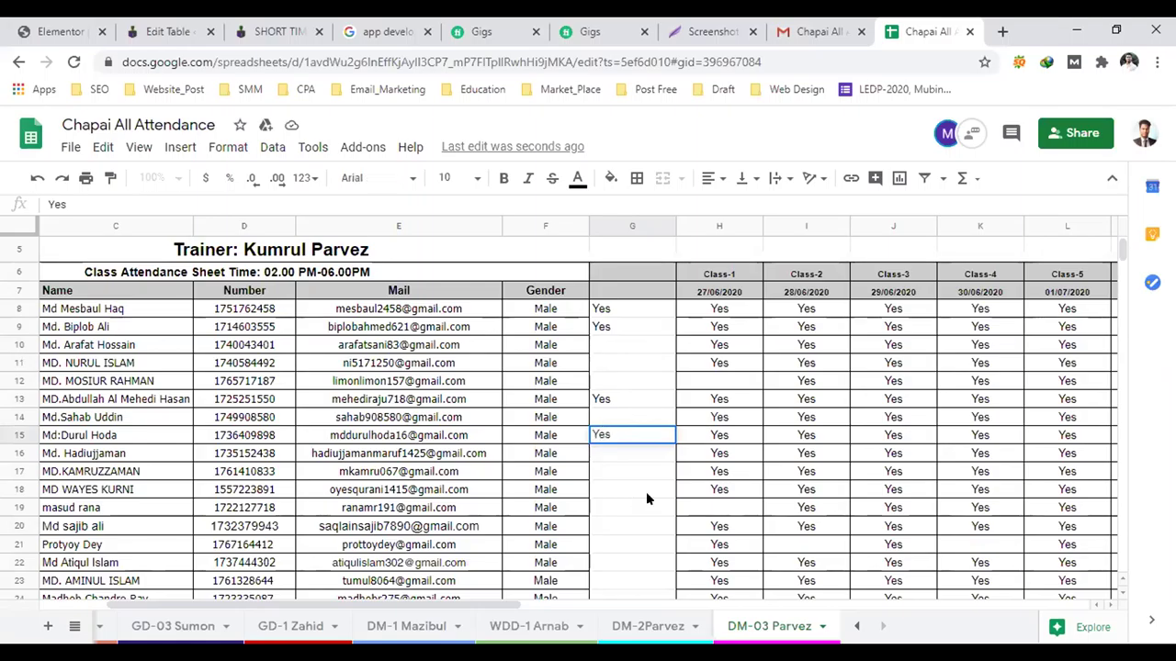
pyautogui.click(625, 456)
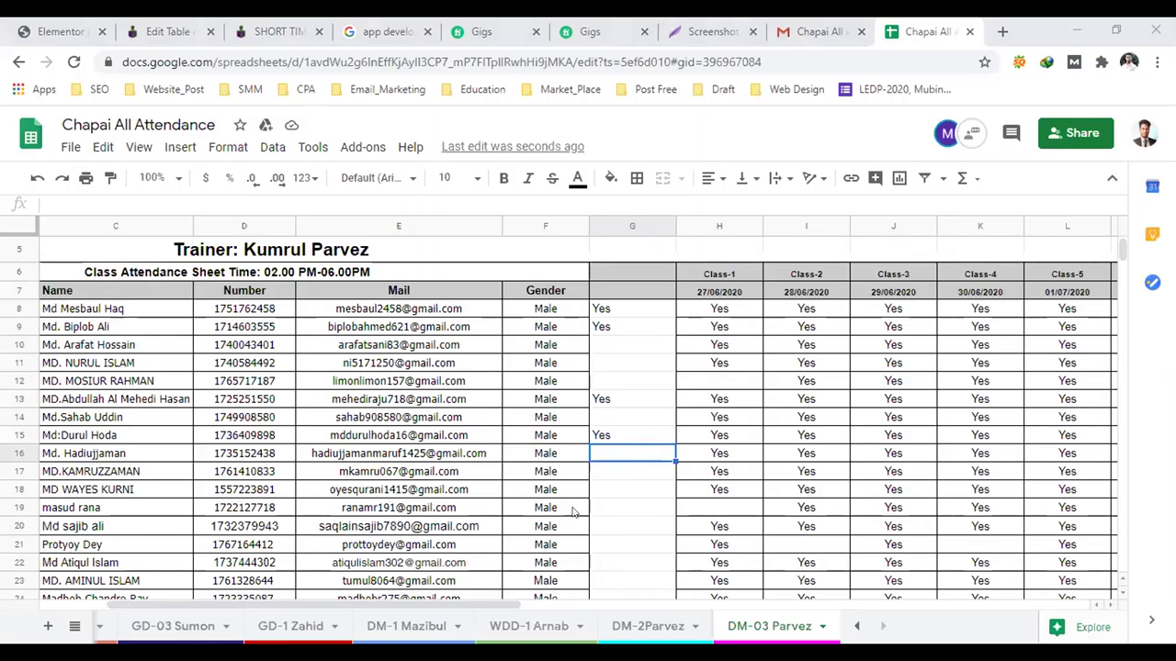
# - Record attendance as Yes in cells G18, G19 and G20
pyautogui.click(616, 470)
pyautogui.scroll(-2, 633, 492)
pyautogui.doubleClick(615, 388)
pyautogui.write('Yes')
pyautogui.click(612, 412)
pyautogui.doubleClick(611, 406)
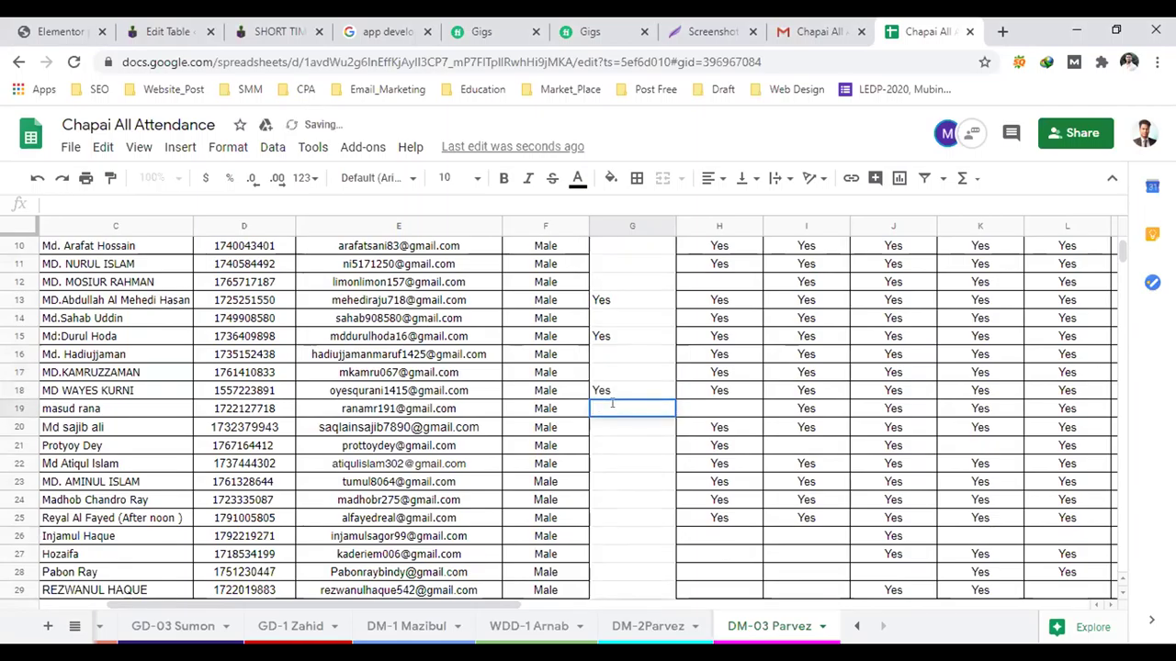
pyautogui.write('Yes')
pyautogui.click(613, 431)
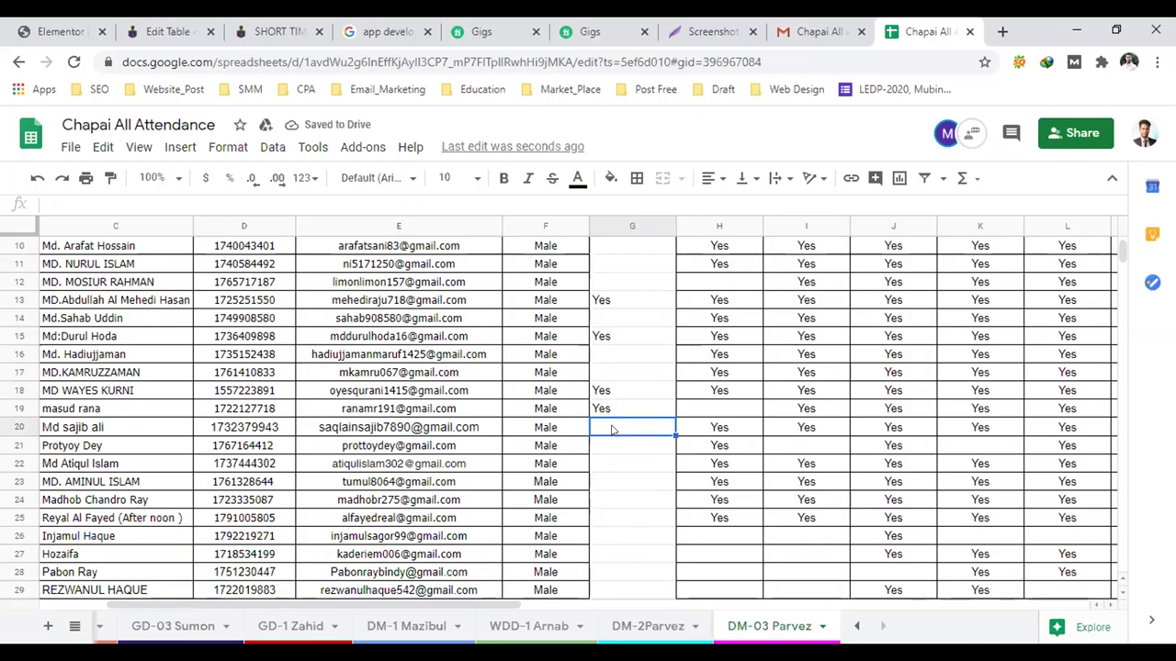
pyautogui.write('Yes')
pyautogui.press('Return')
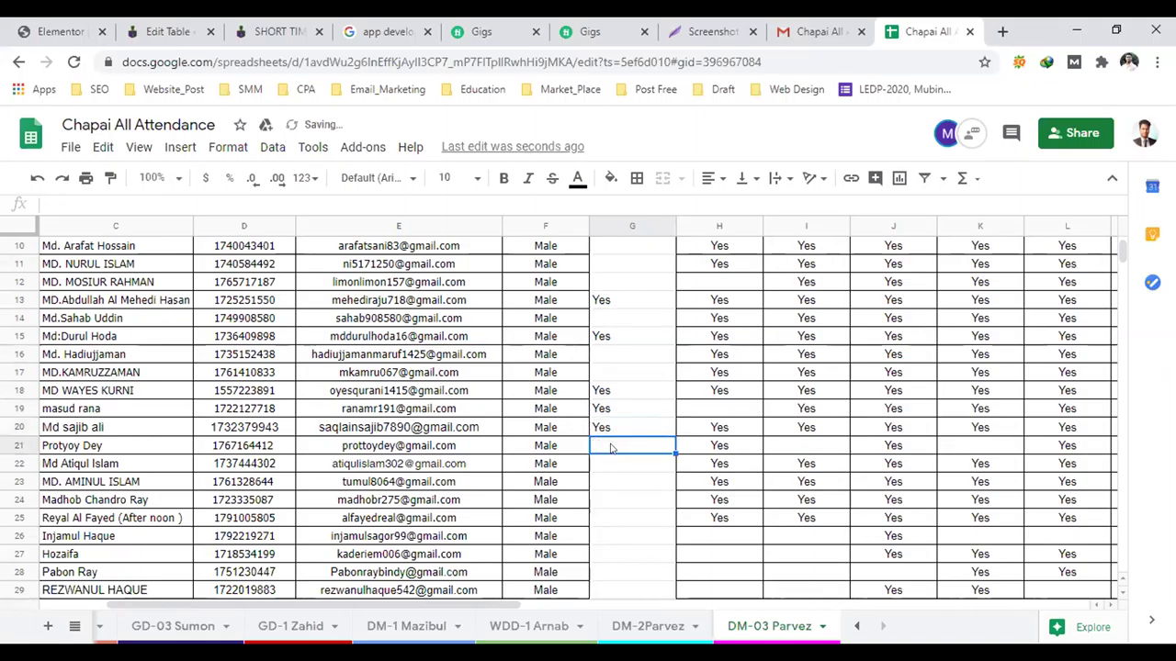
# - Mark the student in row 23 as present by entering Yes in cell G23, leaving G21 and G22 blank
pyautogui.click(605, 467)
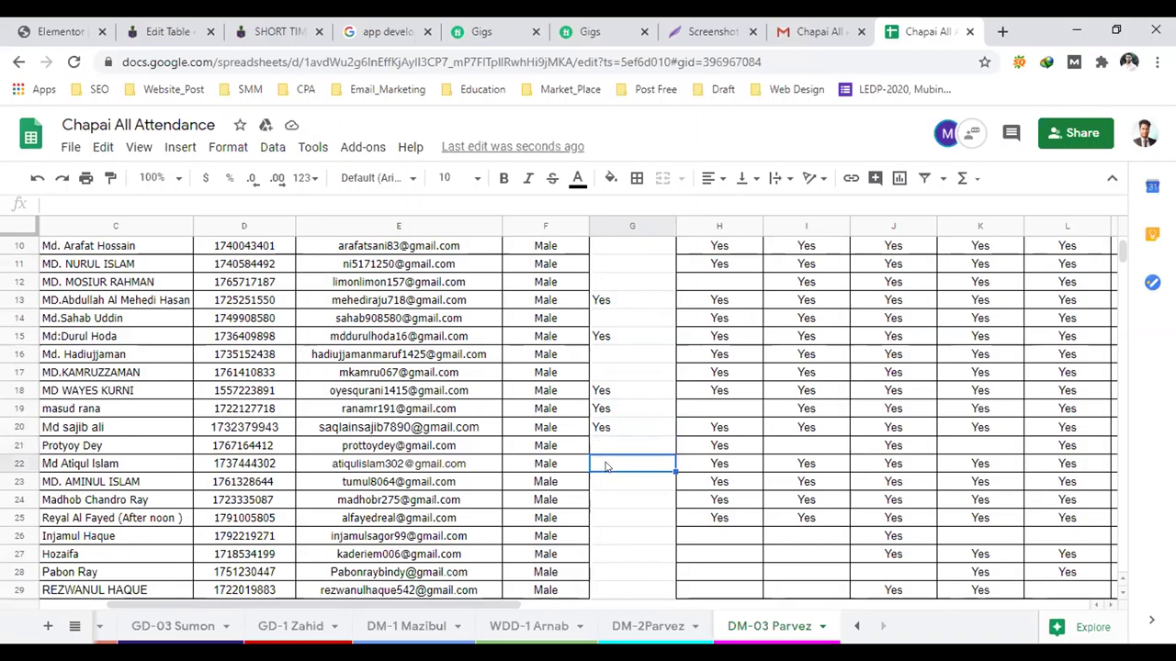
pyautogui.click(609, 484)
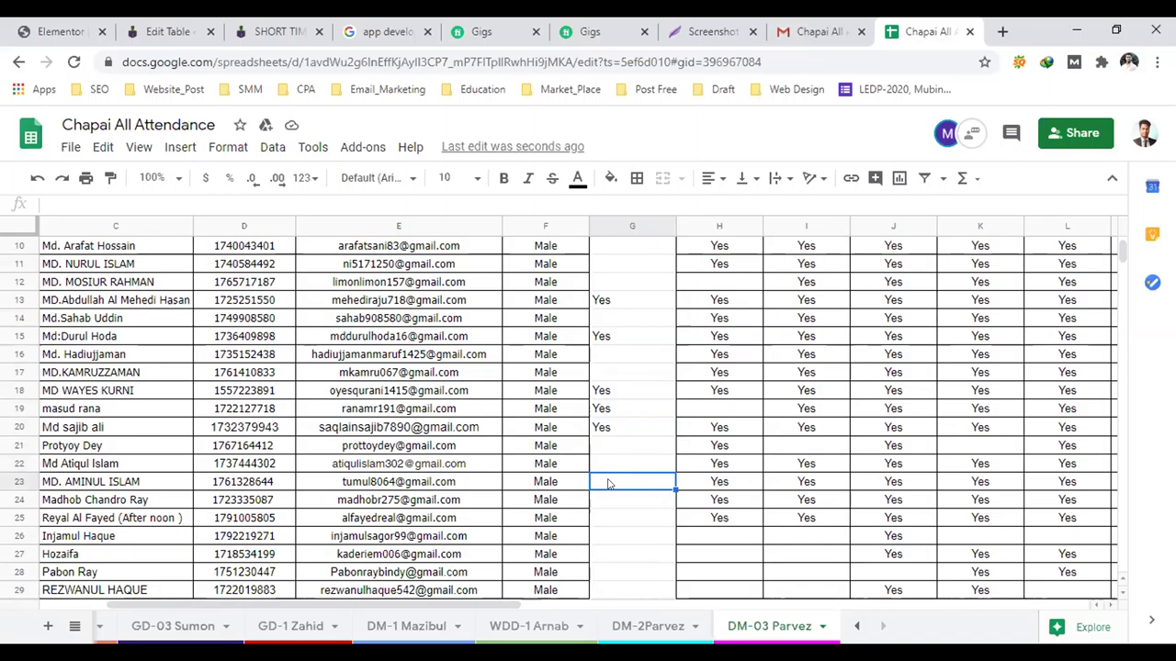
pyautogui.doubleClick(607, 482)
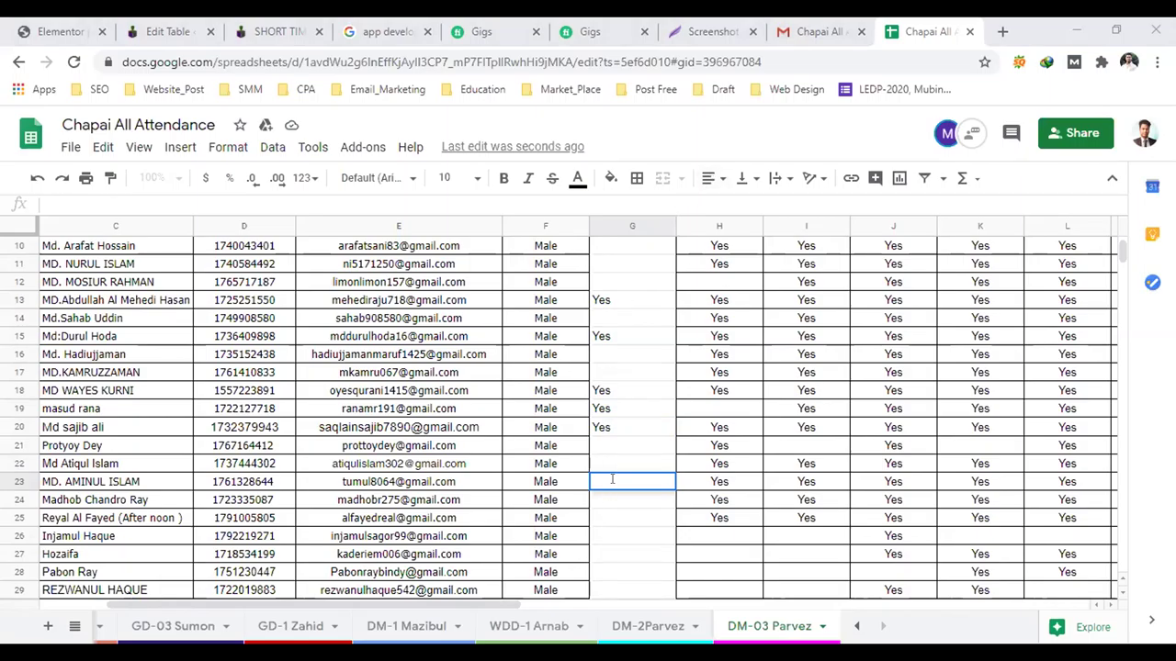
pyautogui.write('Yes')
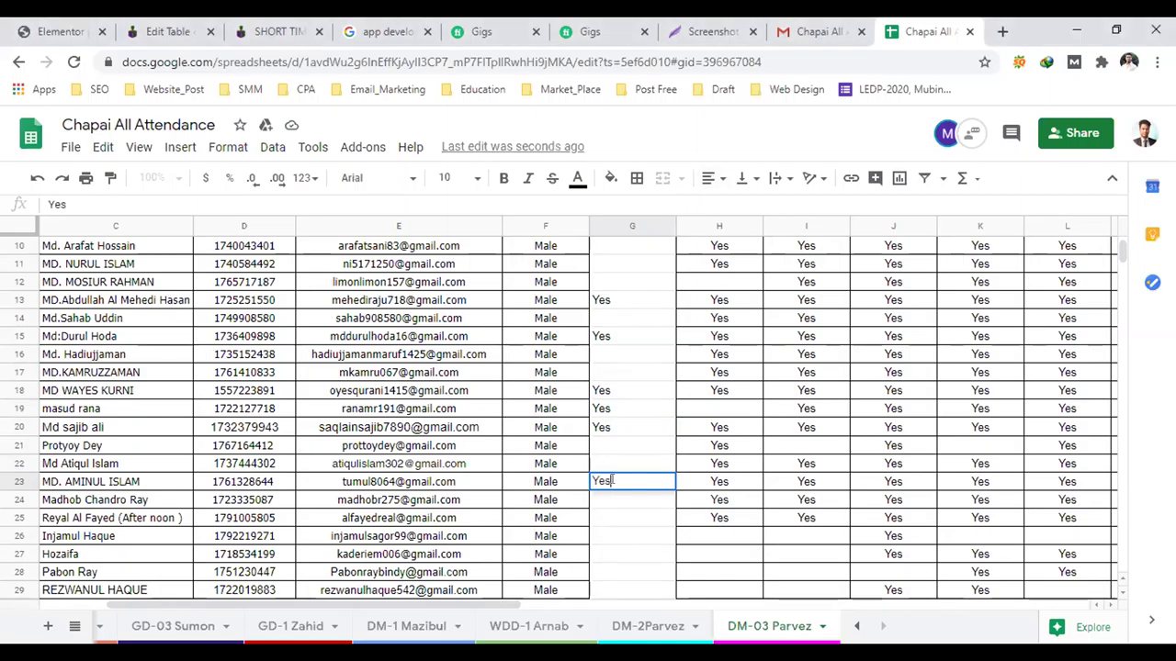
pyautogui.click(606, 503)
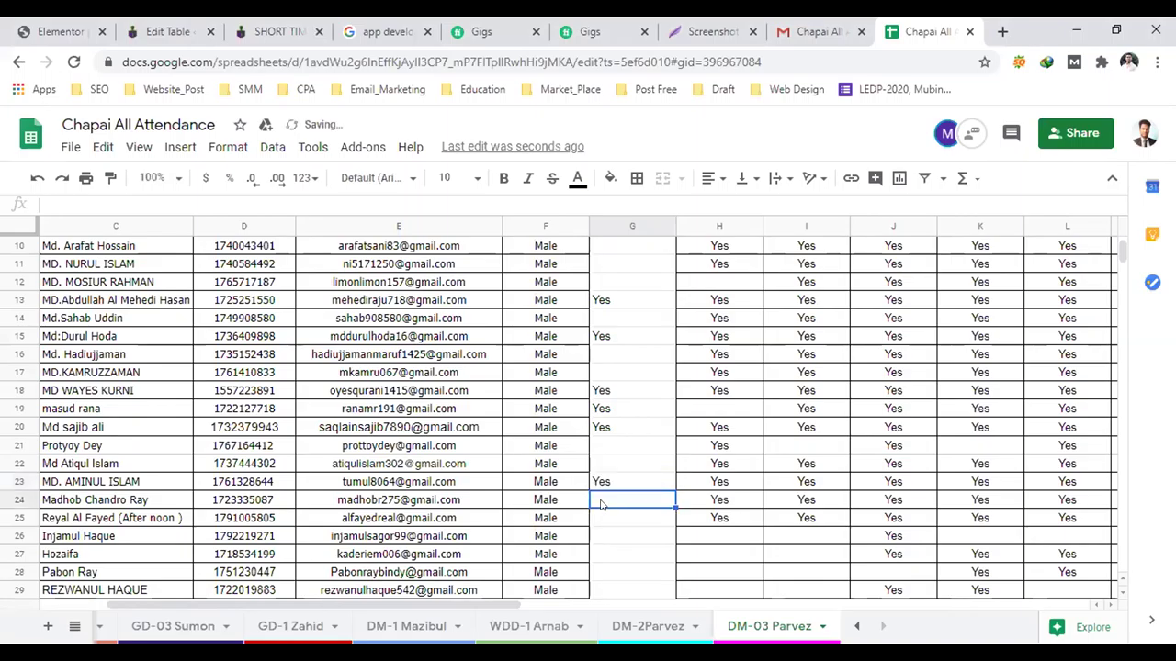
# - Enter Yes in cells G25 and G27 of the temporary attendance column, skipping rows 24 and 26
pyautogui.scroll(-1, 643, 533)
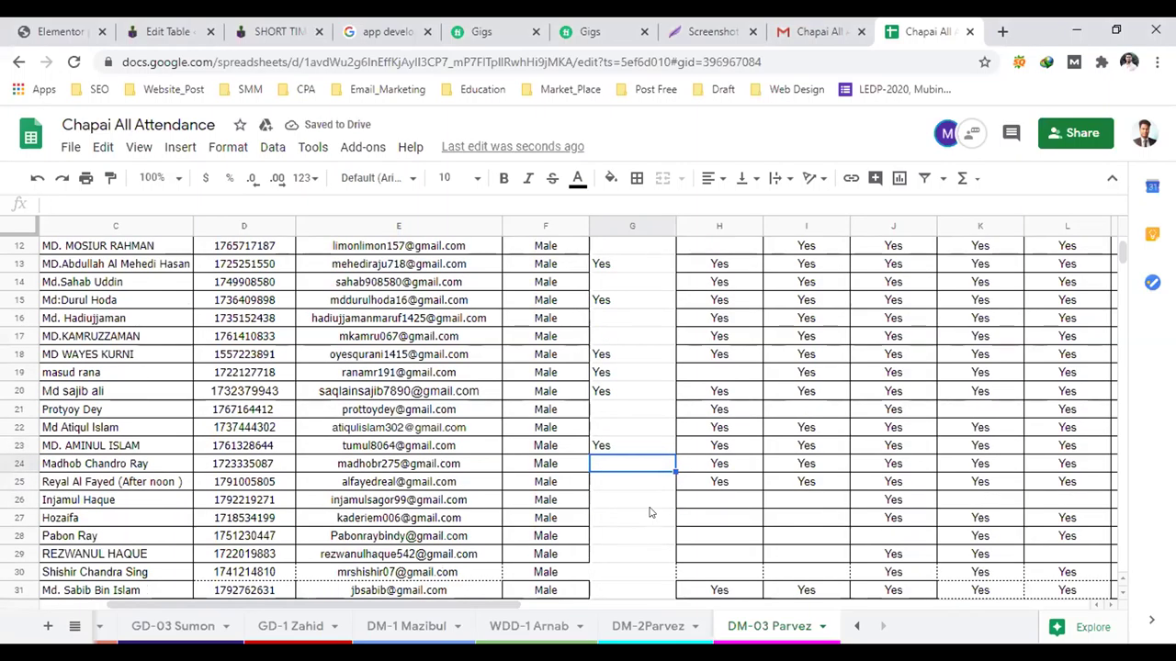
pyautogui.click(599, 478)
pyautogui.write('Yes')
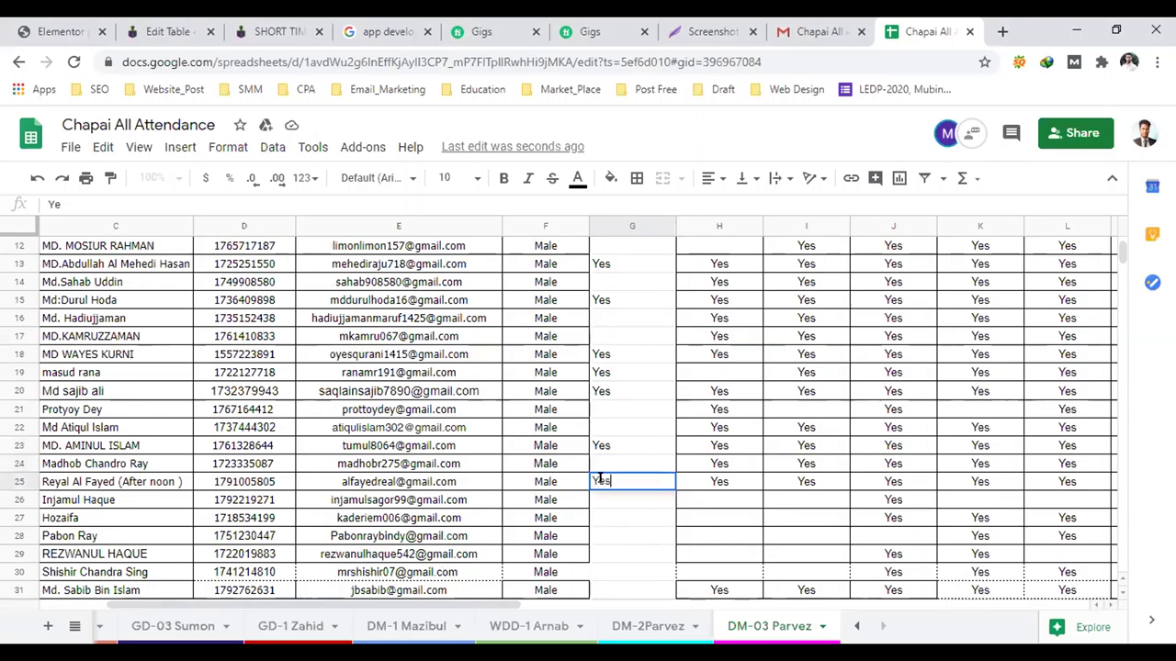
pyautogui.click(612, 501)
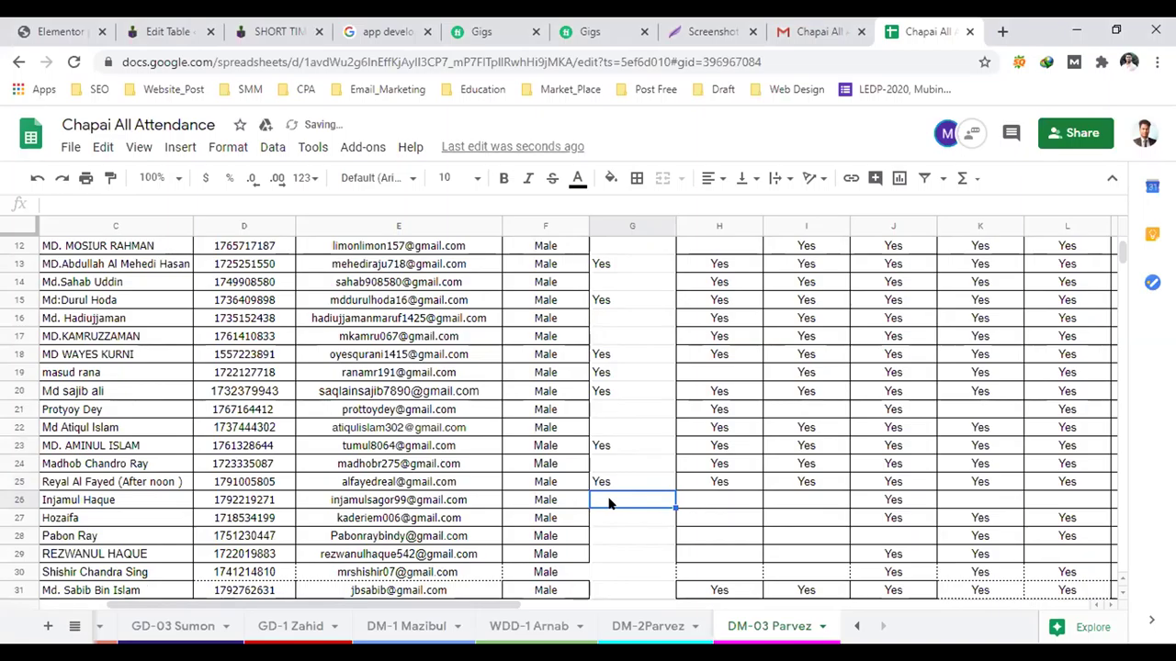
pyautogui.click(607, 520)
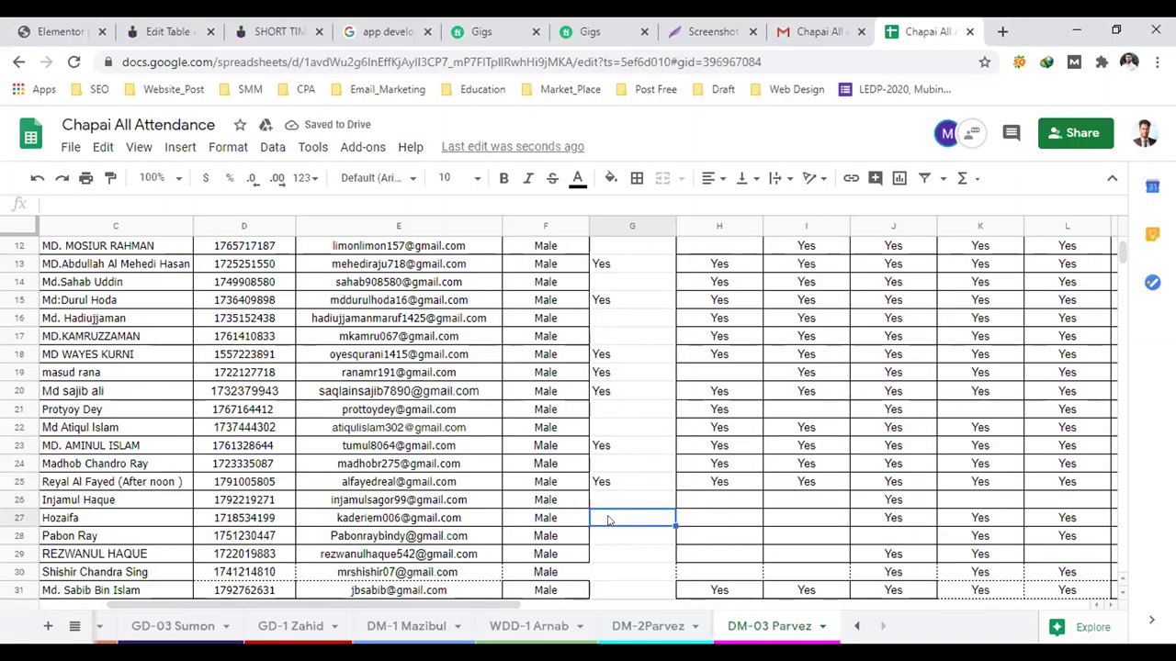
pyautogui.doubleClick(607, 518)
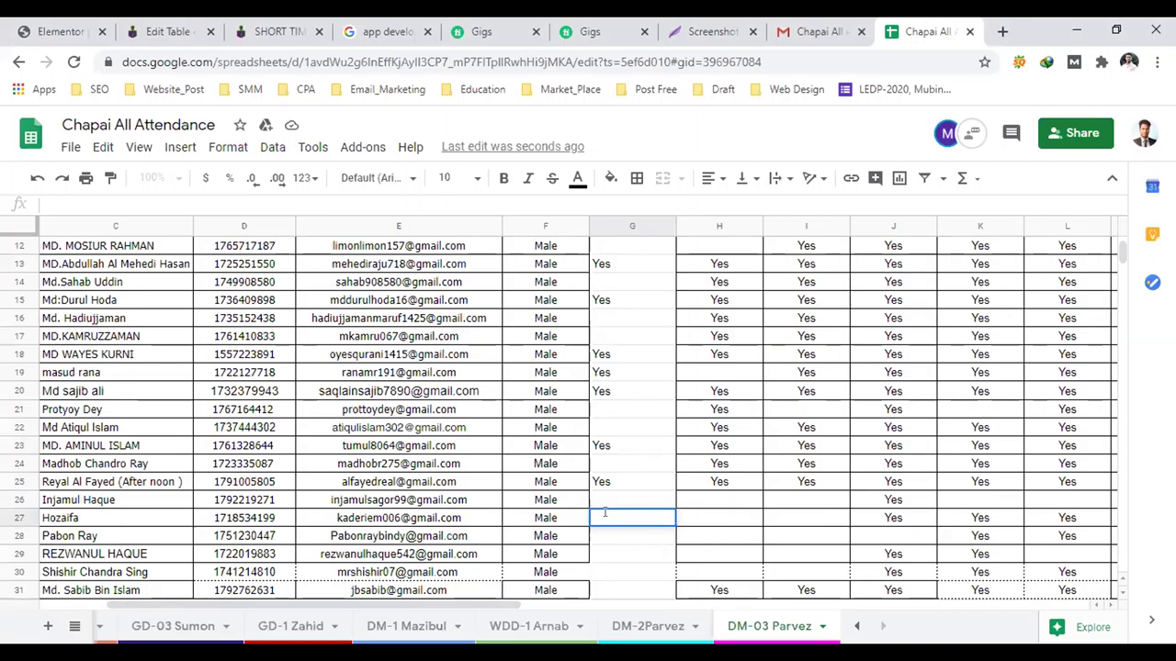
pyautogui.write('Yes')
pyautogui.press('Return')
# - Record attendance as Yes in cells G30 and G31, leaving G28 and G29 blank for the absent students
pyautogui.scroll(-1, 619, 549)
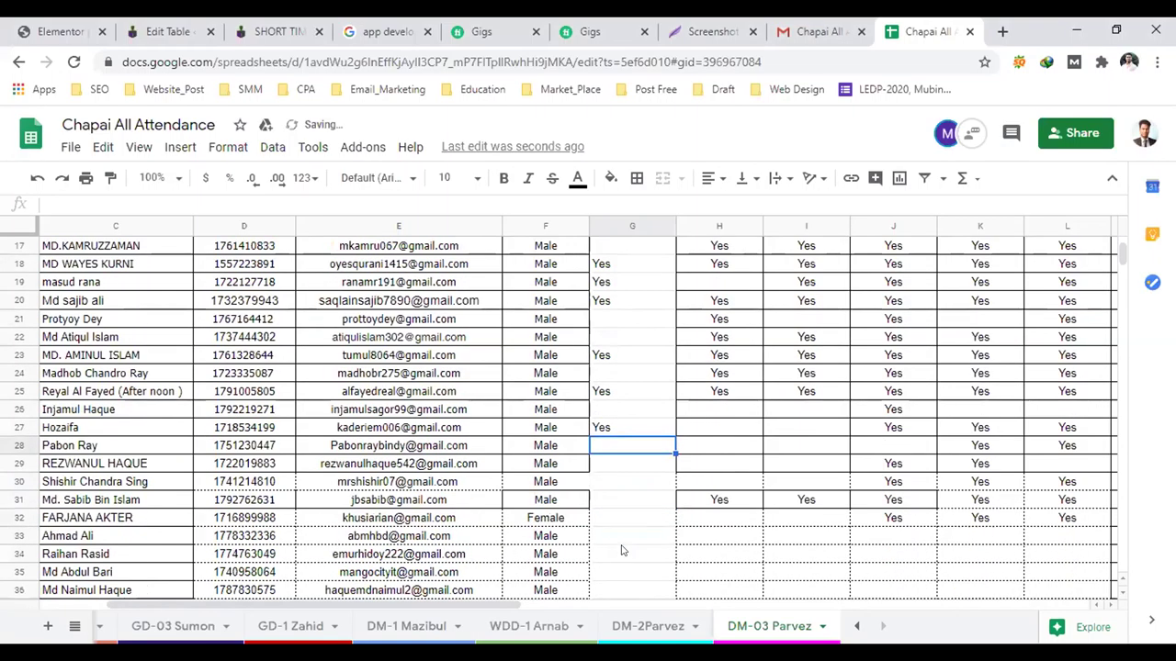
pyautogui.click(613, 469)
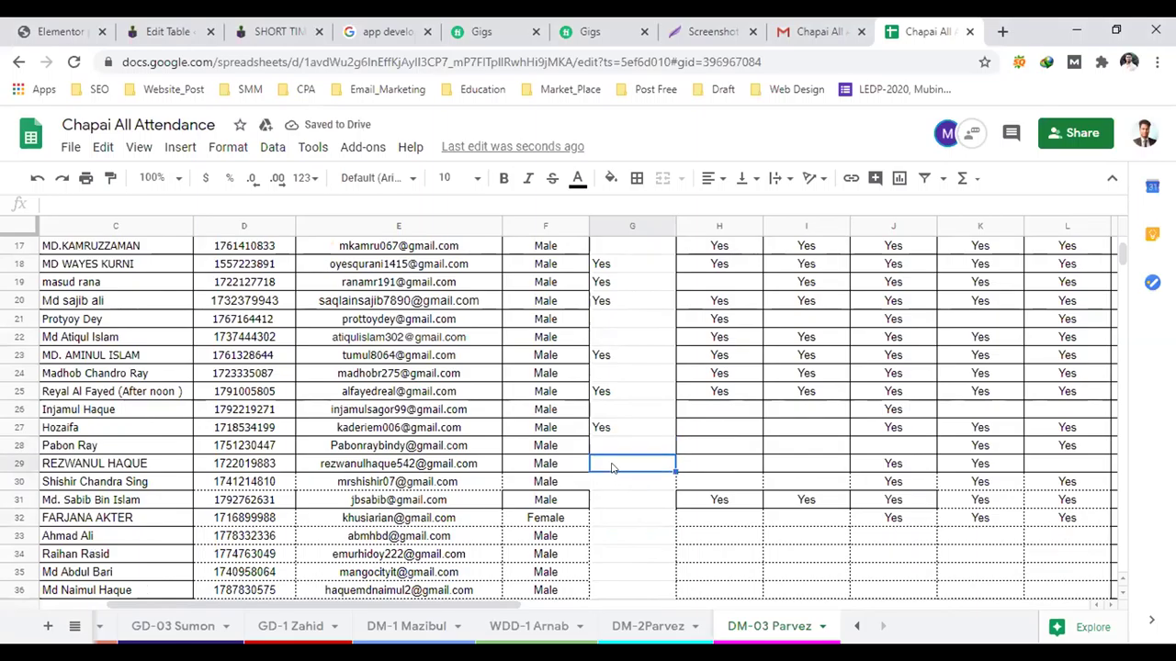
pyautogui.click(617, 484)
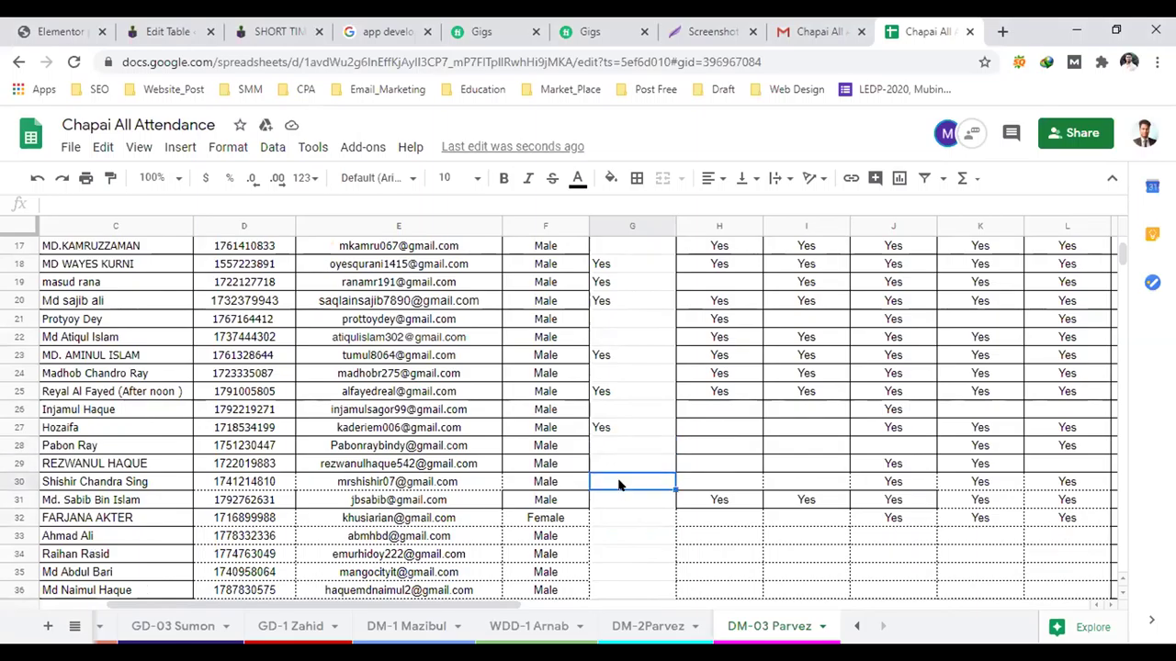
pyautogui.doubleClick(618, 482)
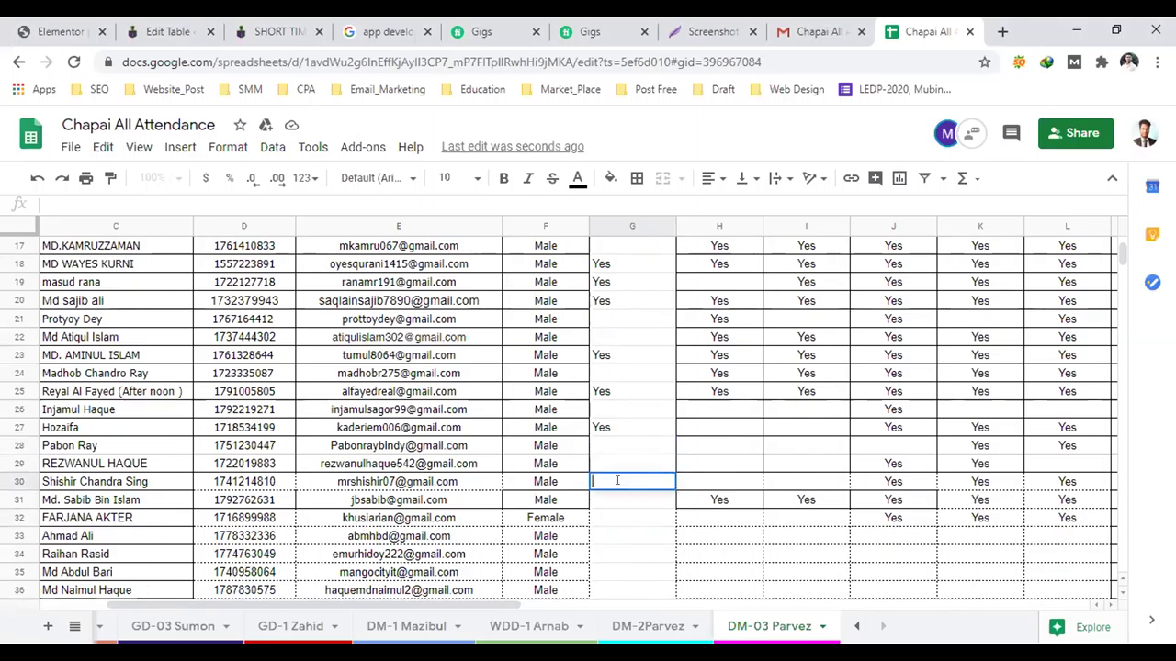
pyautogui.write('Yes')
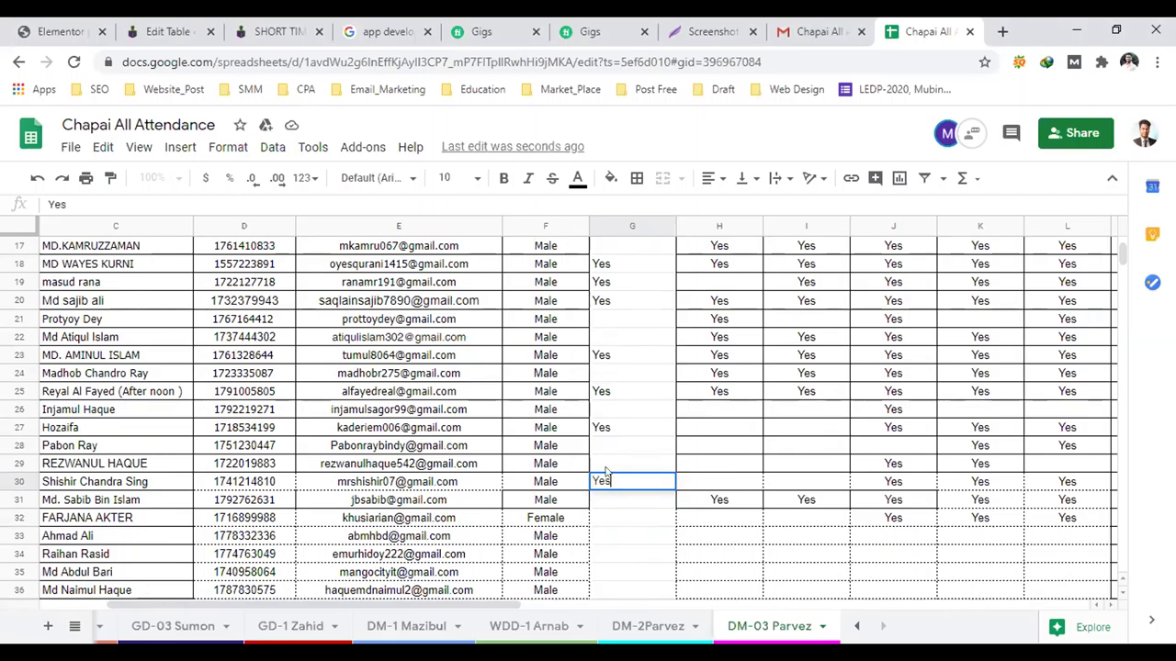
pyautogui.click(605, 494)
pyautogui.doubleClick(604, 494)
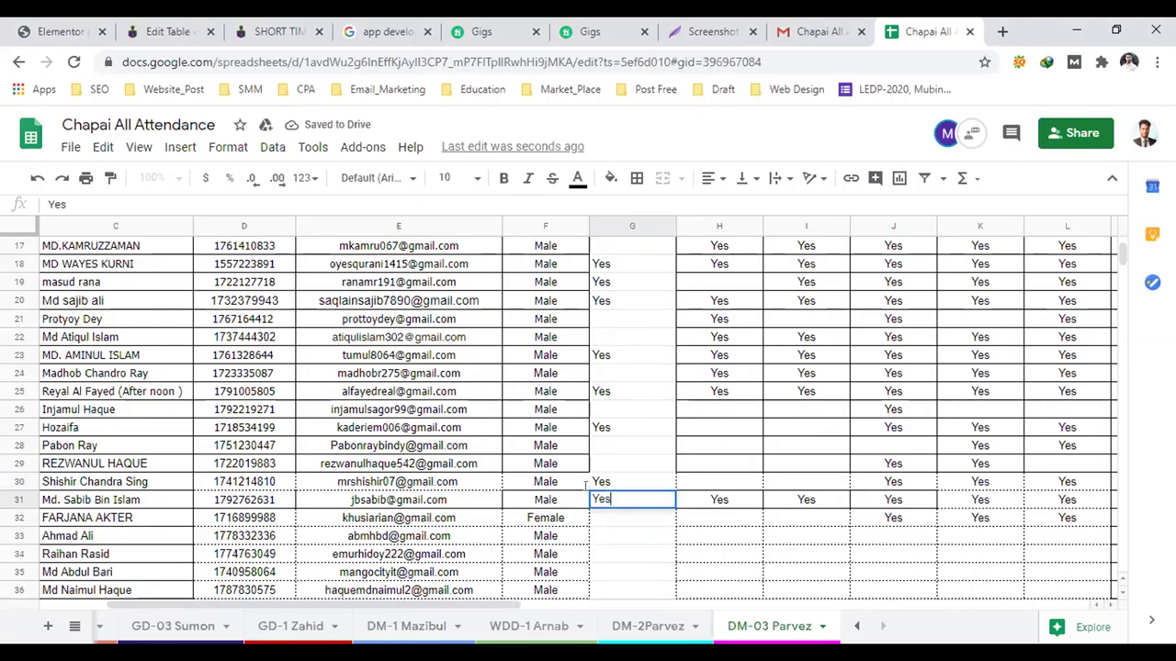
pyautogui.click(598, 522)
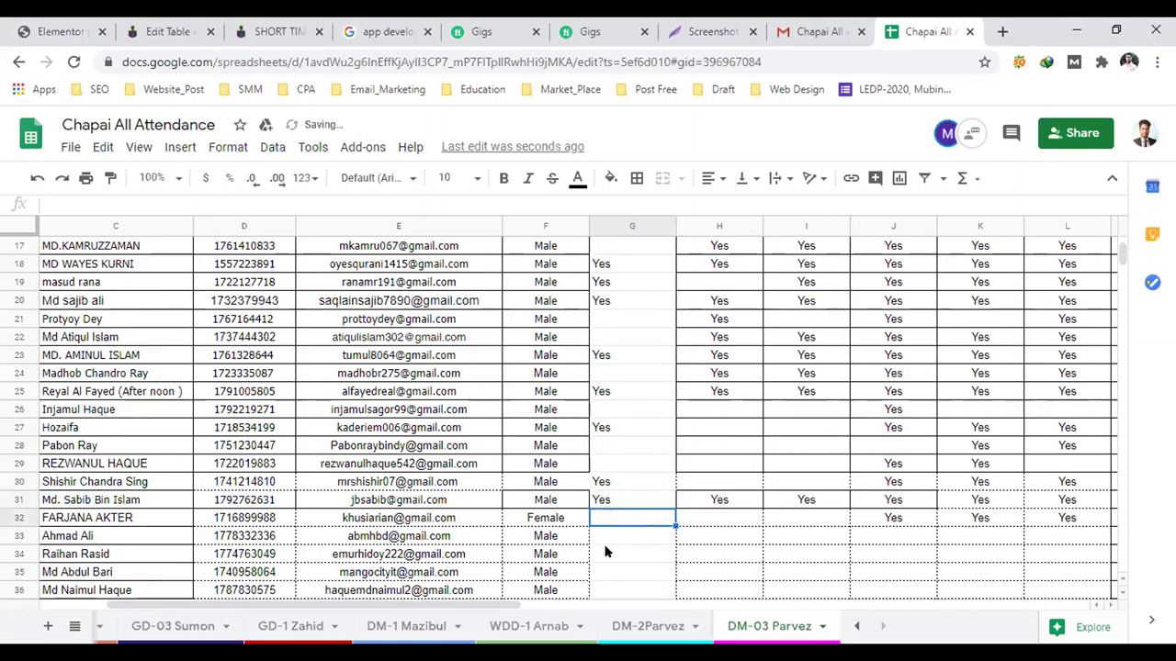
# - Mark the remaining present students with Yes in cells G34, G36 and G37, leaving G32, G33 and G35 blank
pyautogui.scroll(-2, 619, 550)
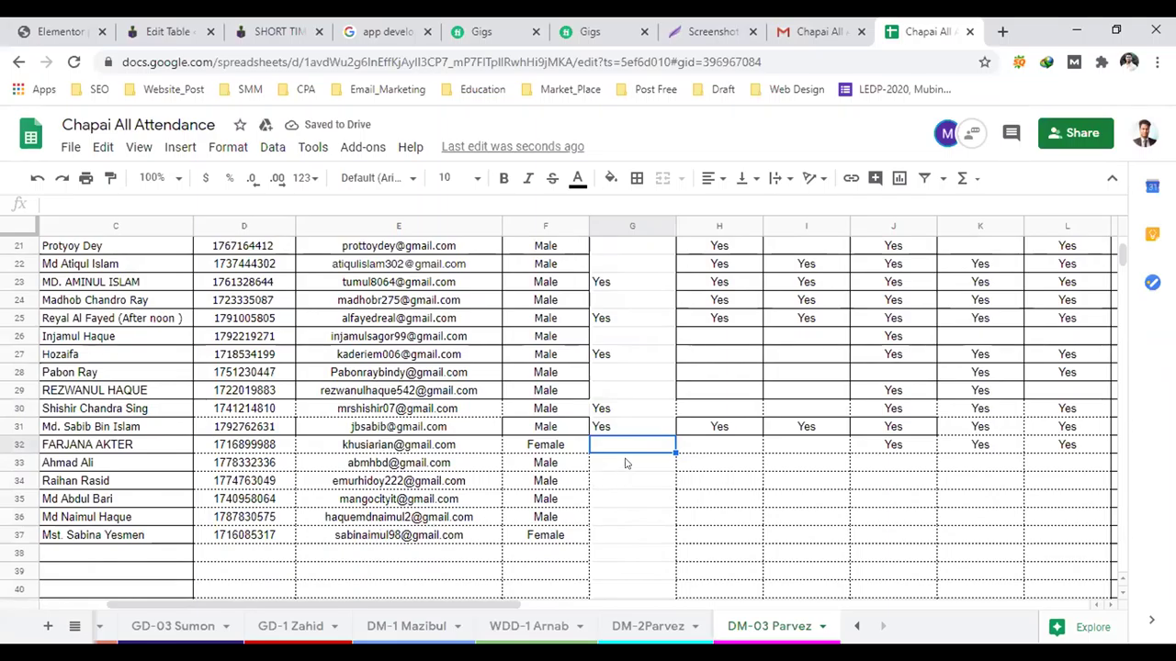
pyautogui.click(622, 468)
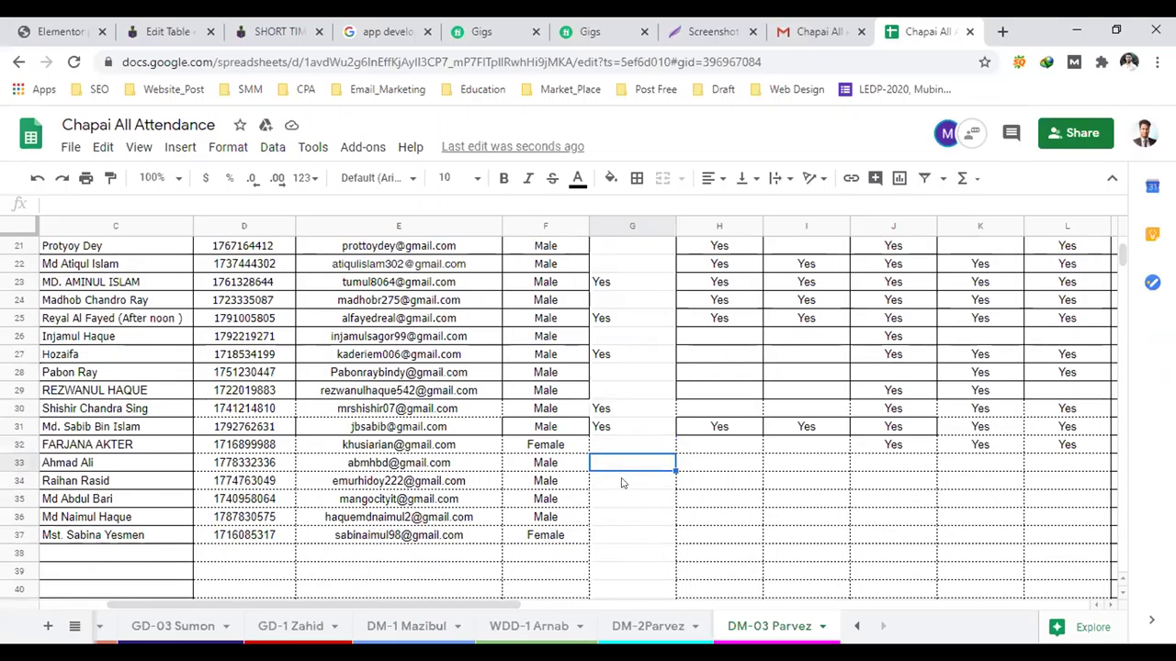
pyautogui.click(622, 483)
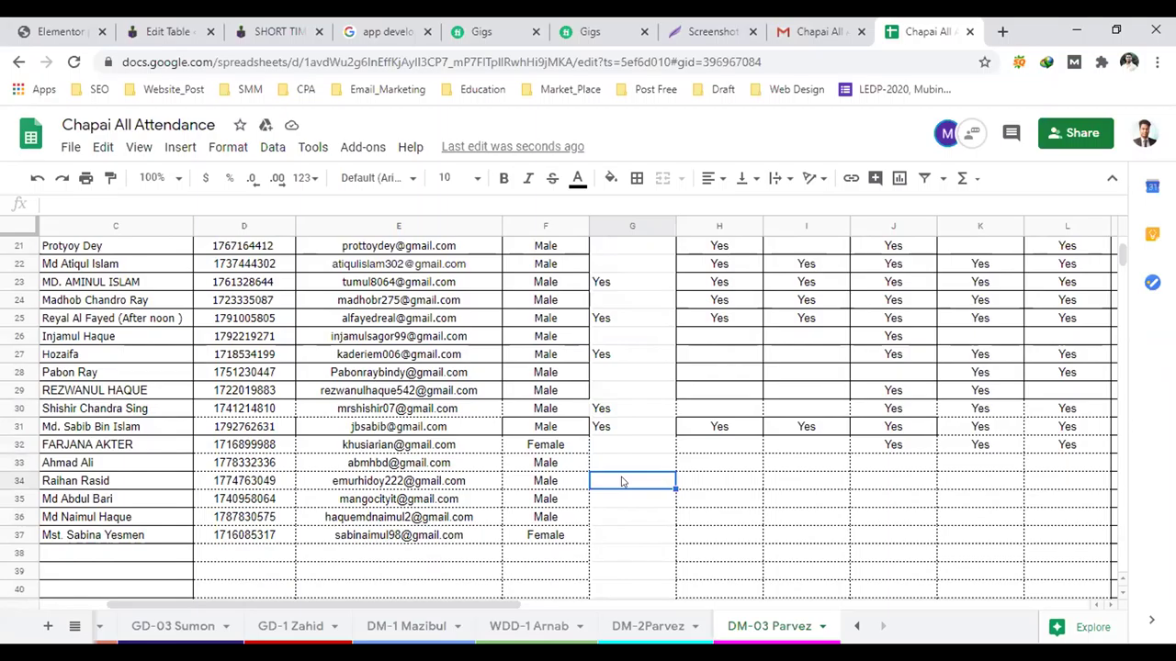
pyautogui.doubleClick(619, 472)
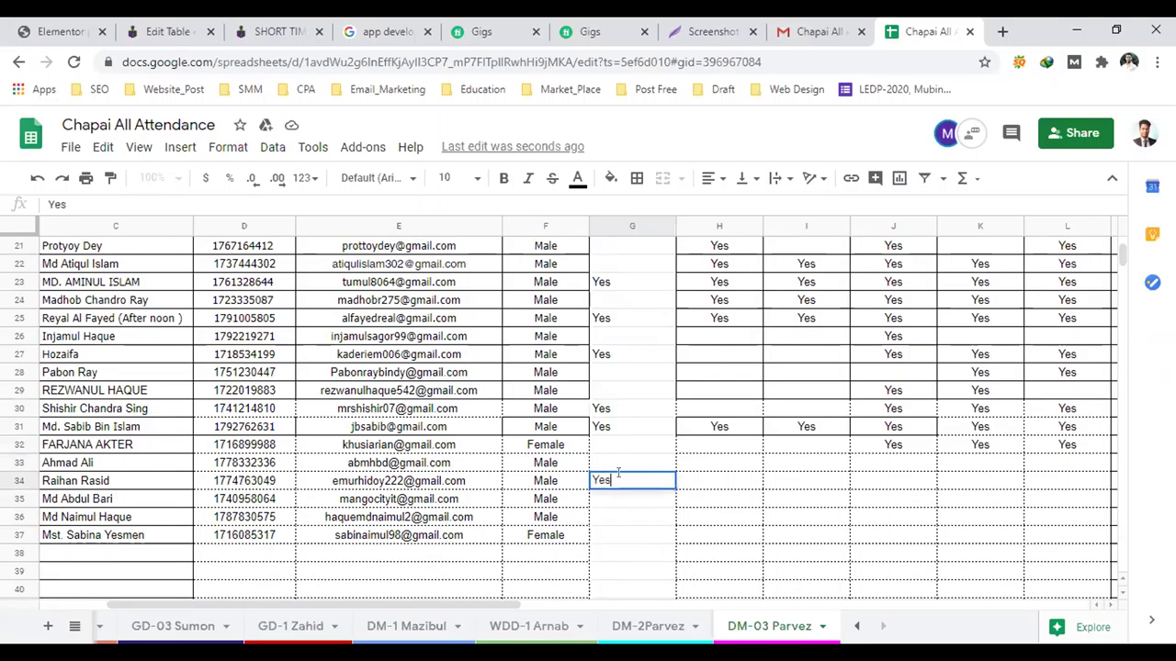
pyautogui.click(620, 512)
pyautogui.click(613, 502)
pyautogui.click(608, 520)
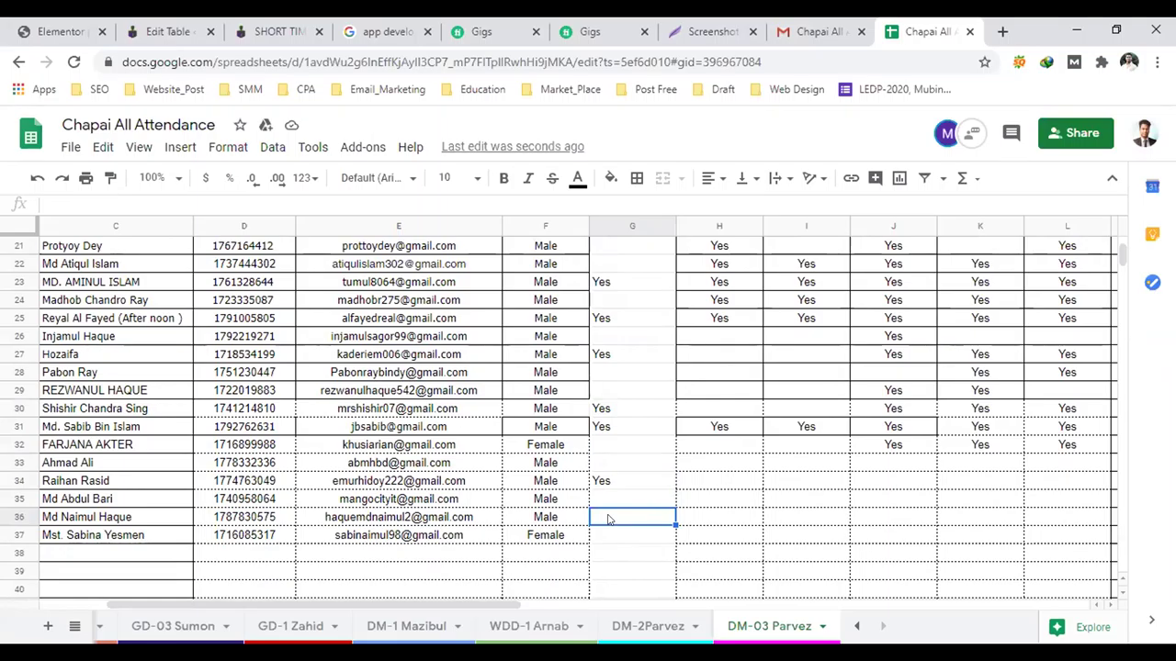
pyautogui.doubleClick(603, 515)
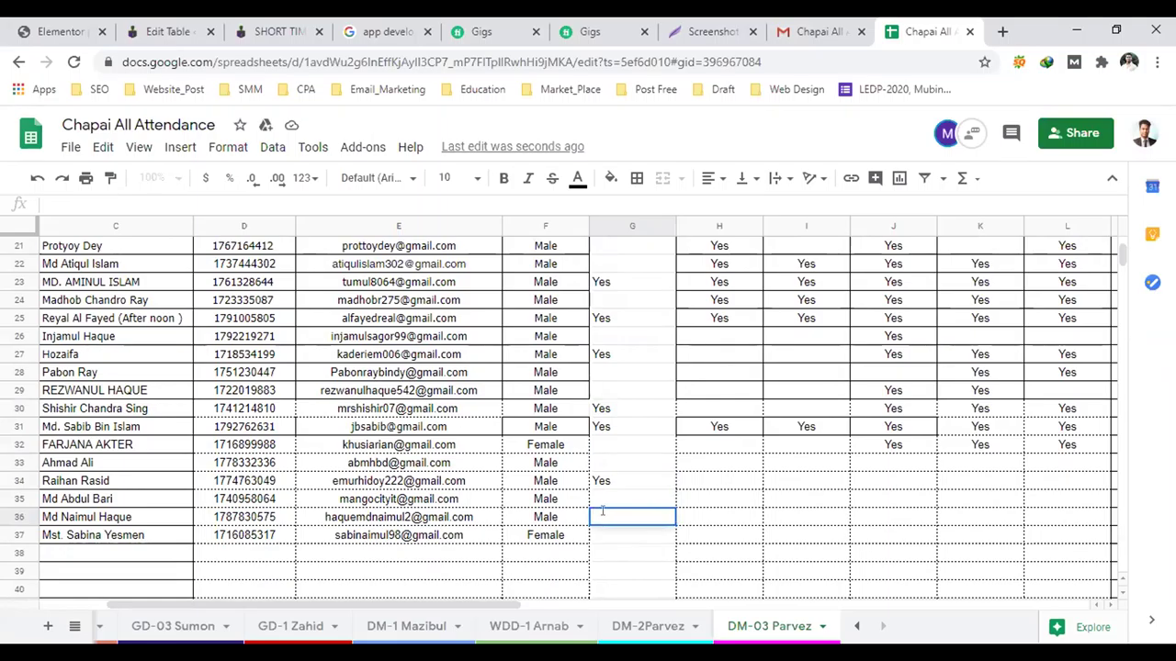
pyautogui.doubleClick(606, 535)
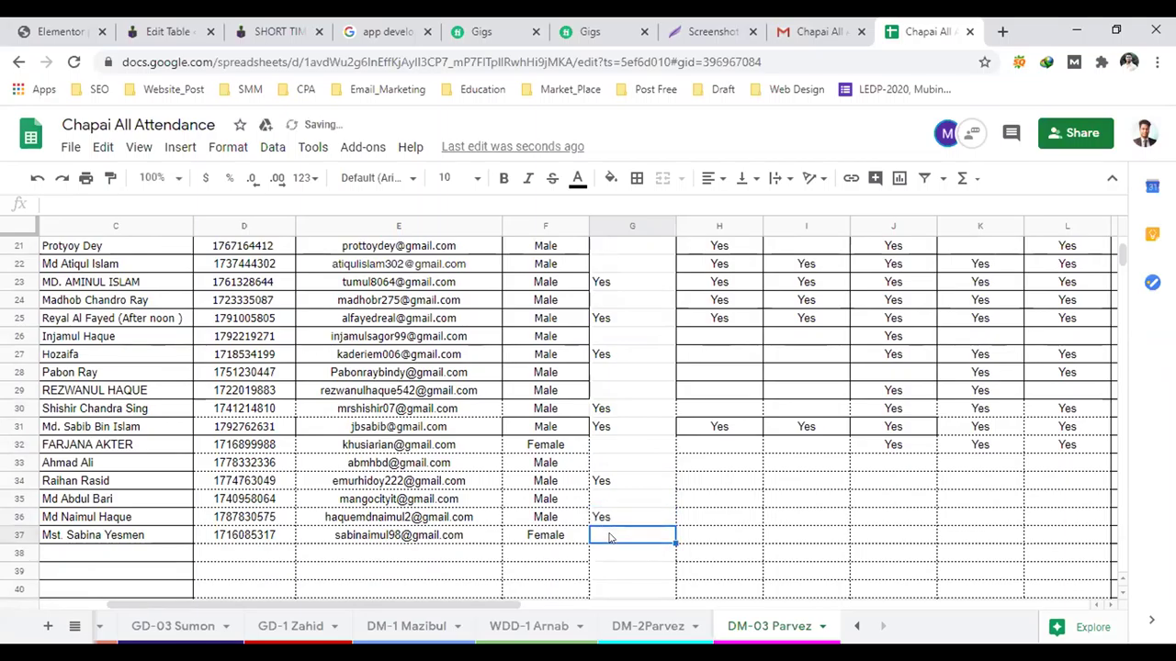
pyautogui.write('Yes')
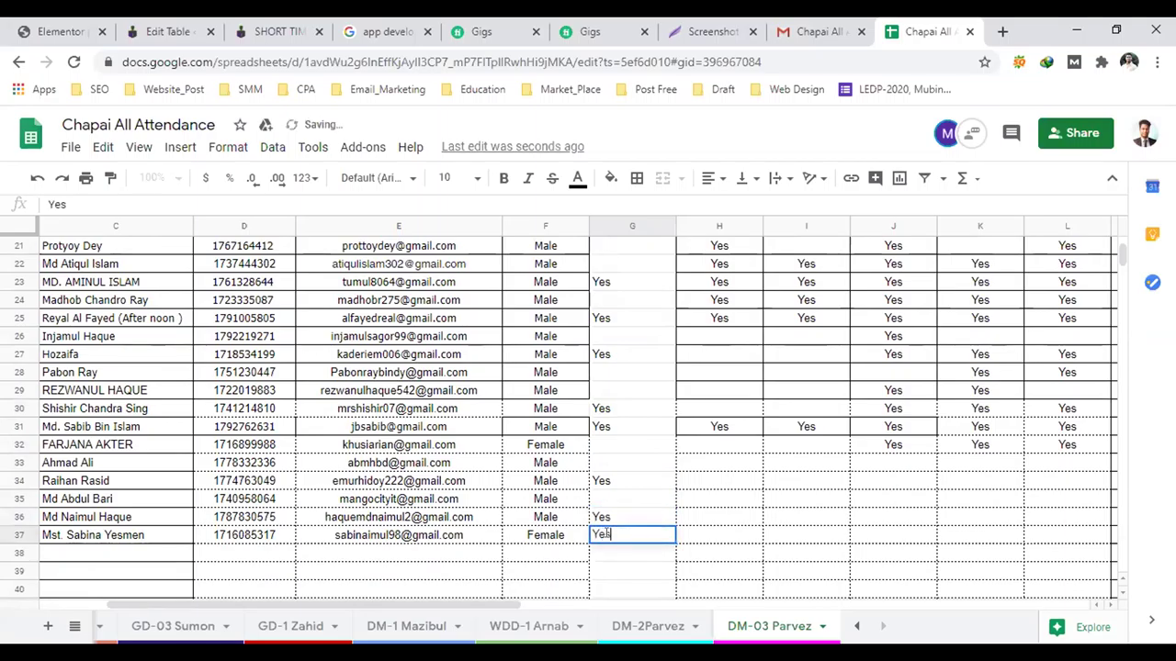
pyautogui.click(747, 540)
# - Copy the attendance entries in column G from G8 through G40
pyautogui.scroll(-5, 662, 510)
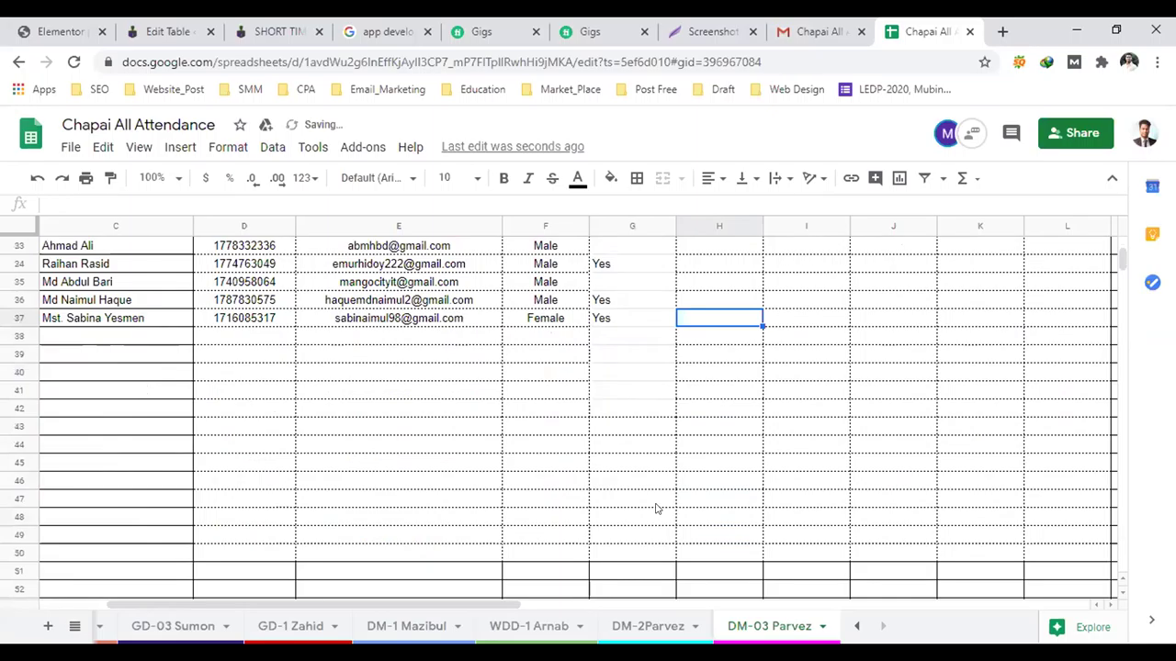
pyautogui.scroll(7, 656, 506)
pyautogui.scroll(4, 656, 504)
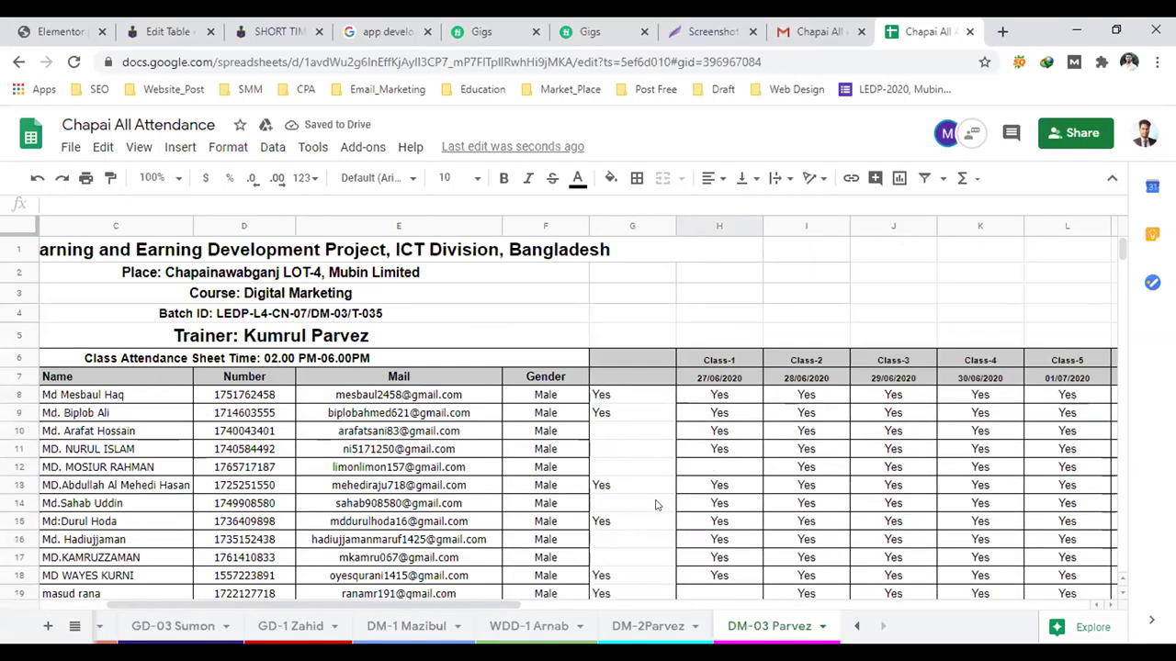
pyautogui.scroll(-2, 656, 499)
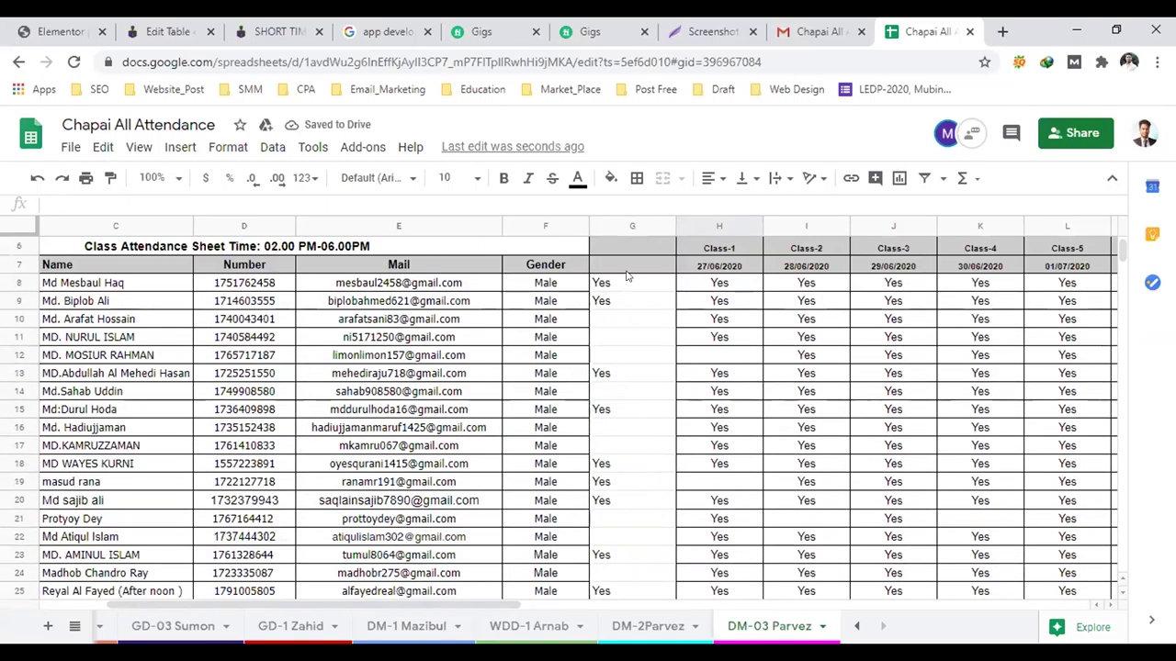
pyautogui.moveTo(625, 283); pyautogui.dragTo(638, 305)
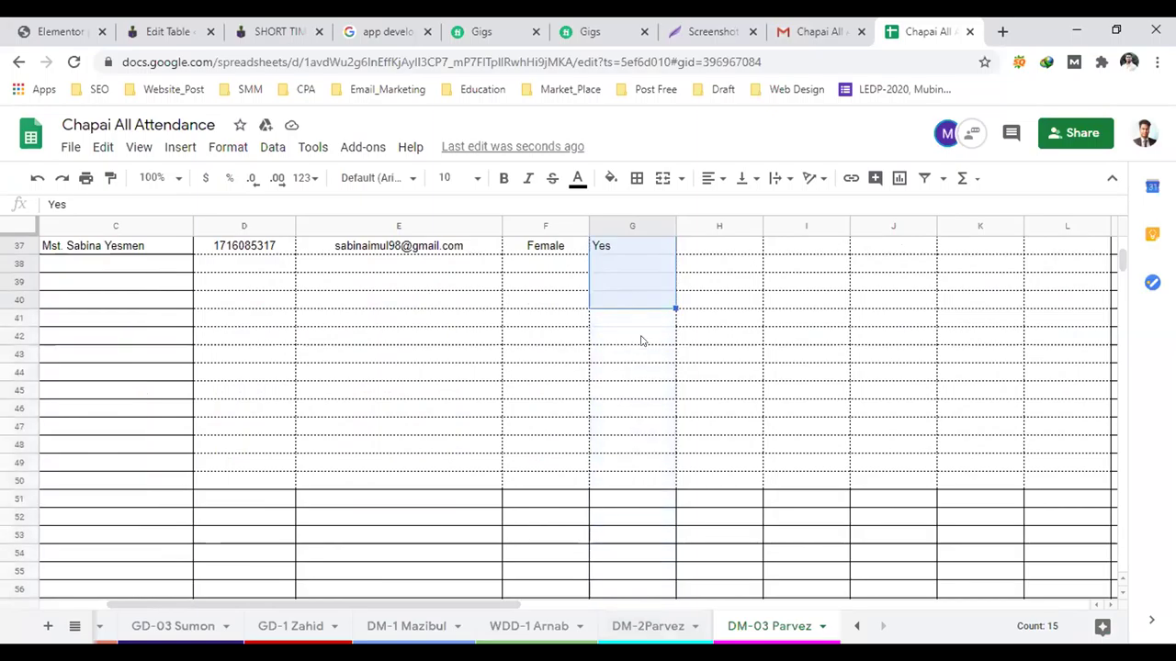
pyautogui.hotkey('ctrl', 'c')
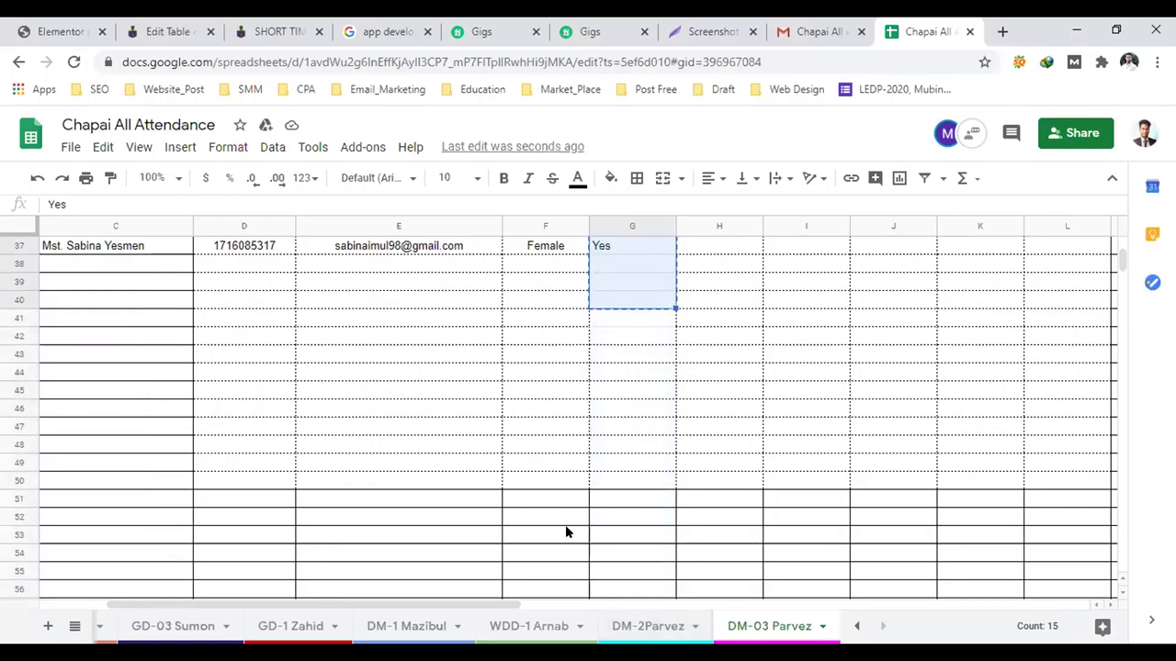
# - Paste the copied attendance entries into the Class 22 column starting at cell AC8
pyautogui.moveTo(511, 604); pyautogui.dragTo(1102, 618)
pyautogui.scroll(7, 1011, 530)
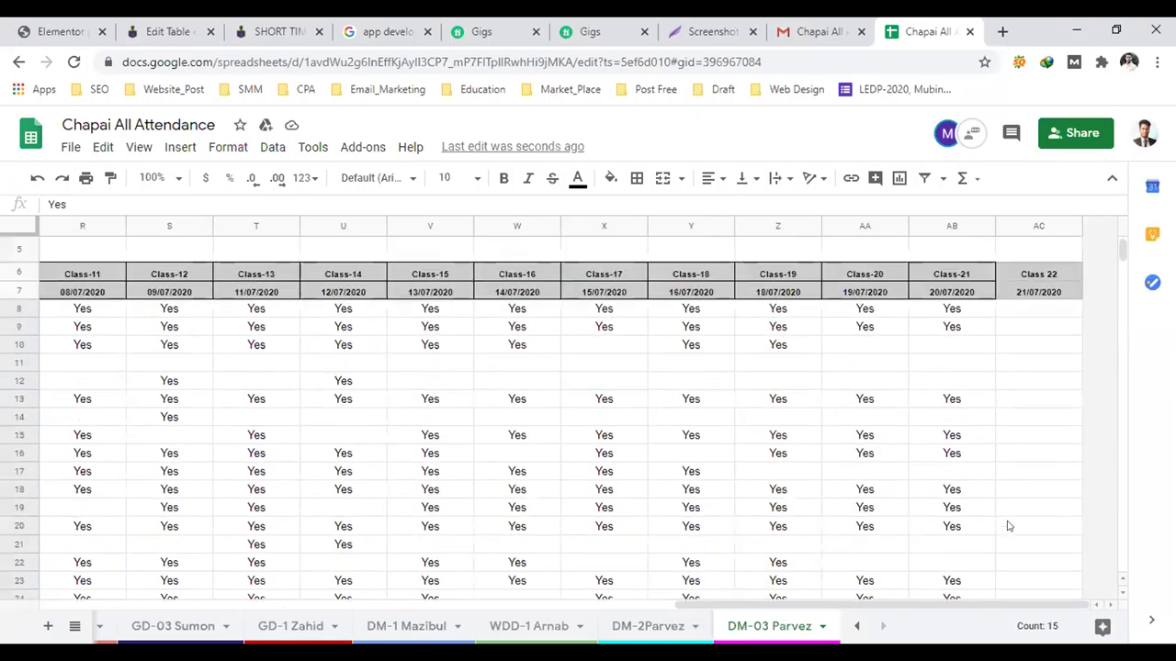
pyautogui.scroll(2, 1010, 497)
pyautogui.click(1024, 397)
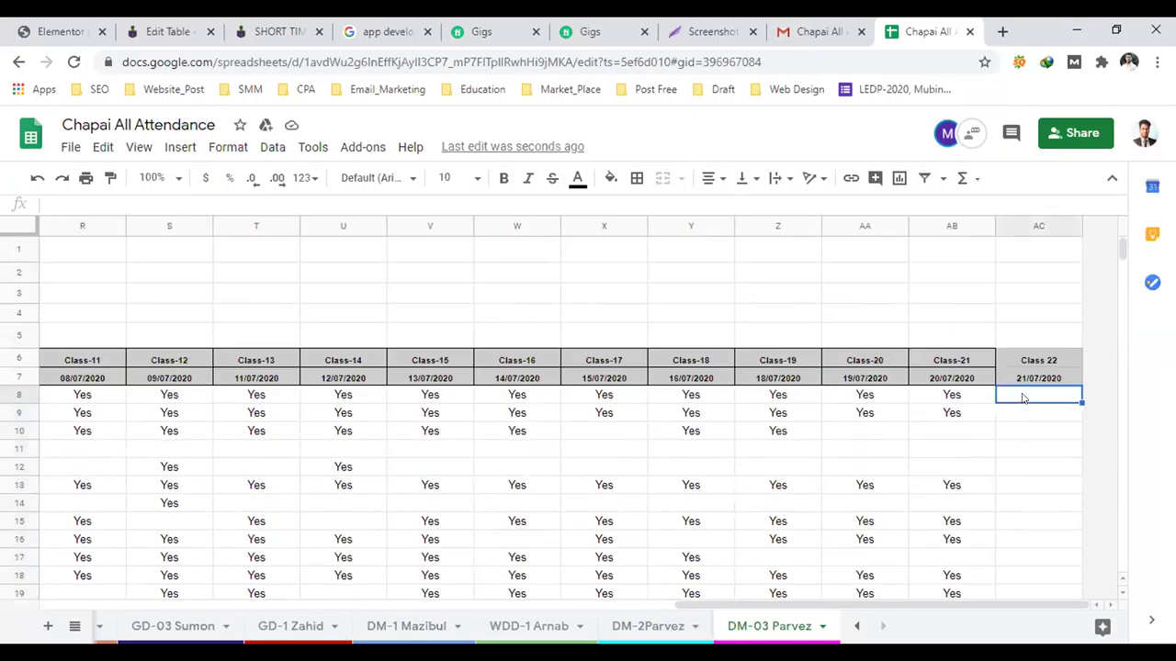
pyautogui.hotkey('ctrl', 'v')
# - Center-align the contents of the whole Class 22 column AC horizontally
pyautogui.click(1019, 218)
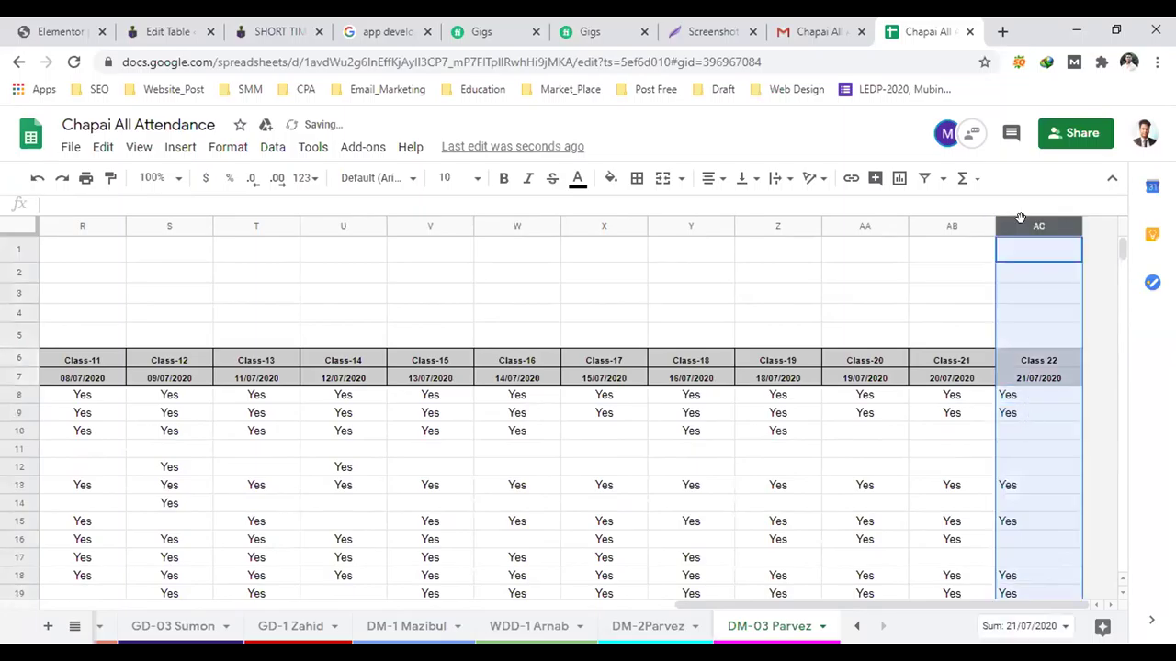
pyautogui.click(713, 178)
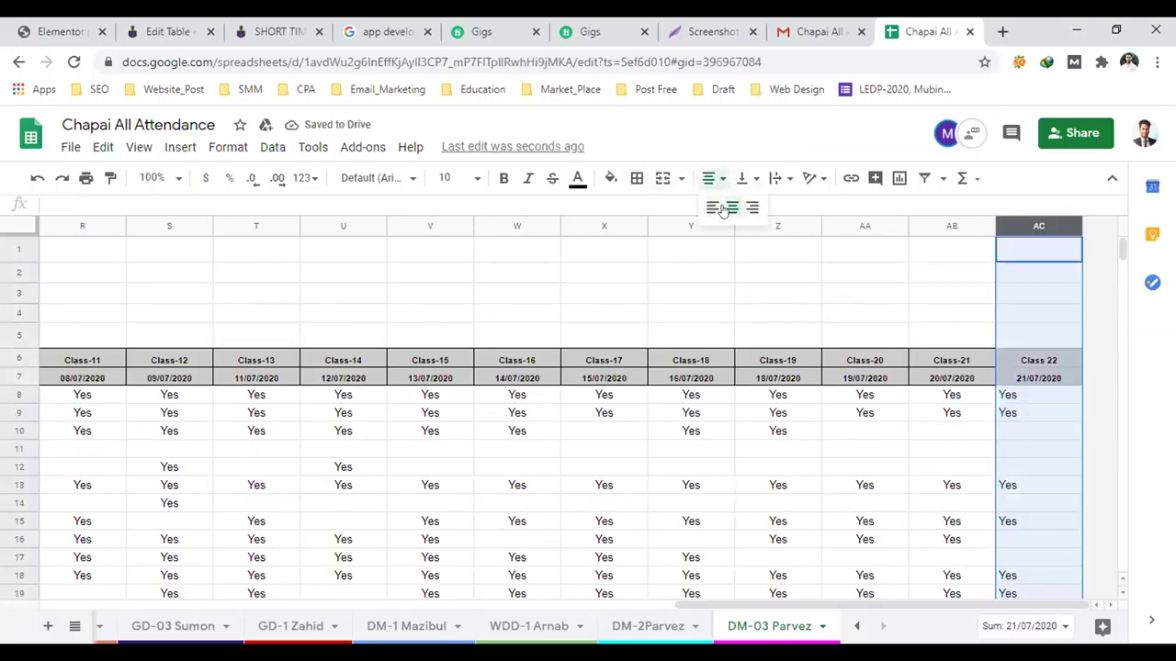
pyautogui.click(730, 208)
pyautogui.click(722, 250)
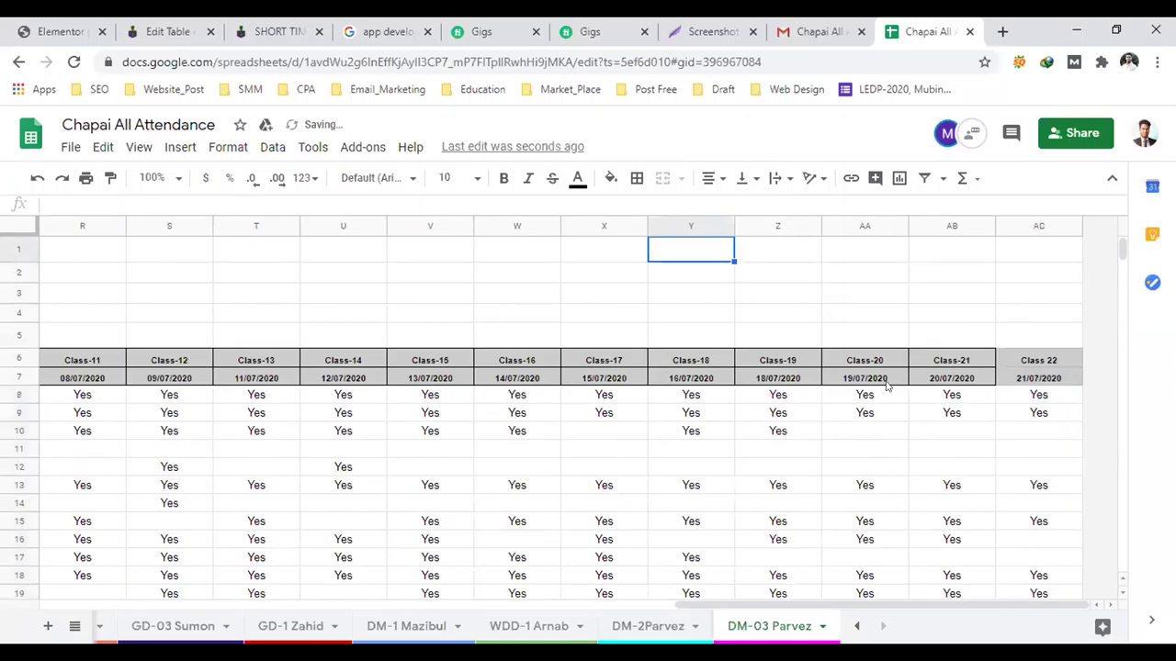
# - Enter 18 as the Total Yes count for Class 22 in cell AC59
pyautogui.scroll(-10, 882, 372)
pyautogui.scroll(-4, 880, 372)
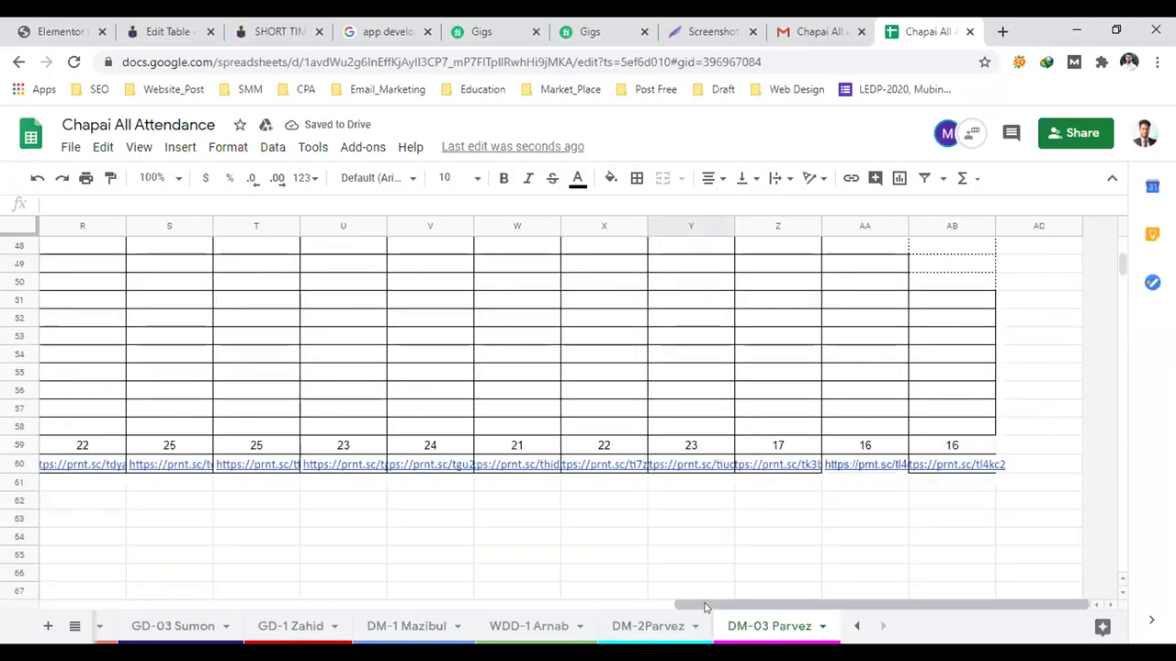
pyautogui.scroll(10, 929, 538)
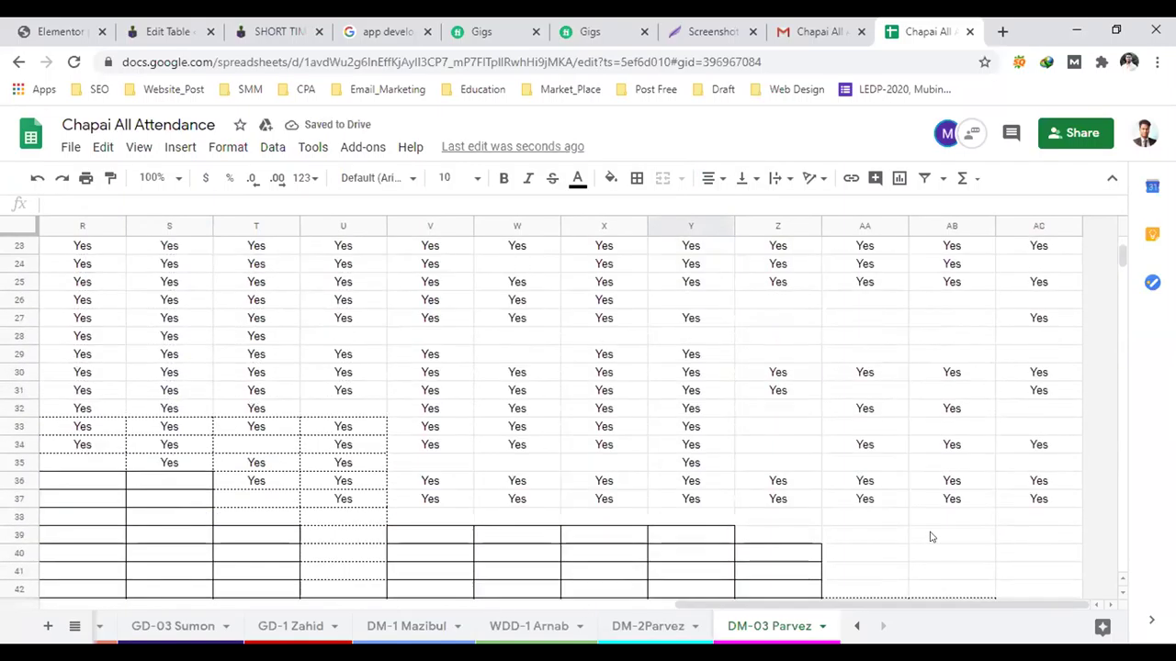
pyautogui.scroll(2, 929, 538)
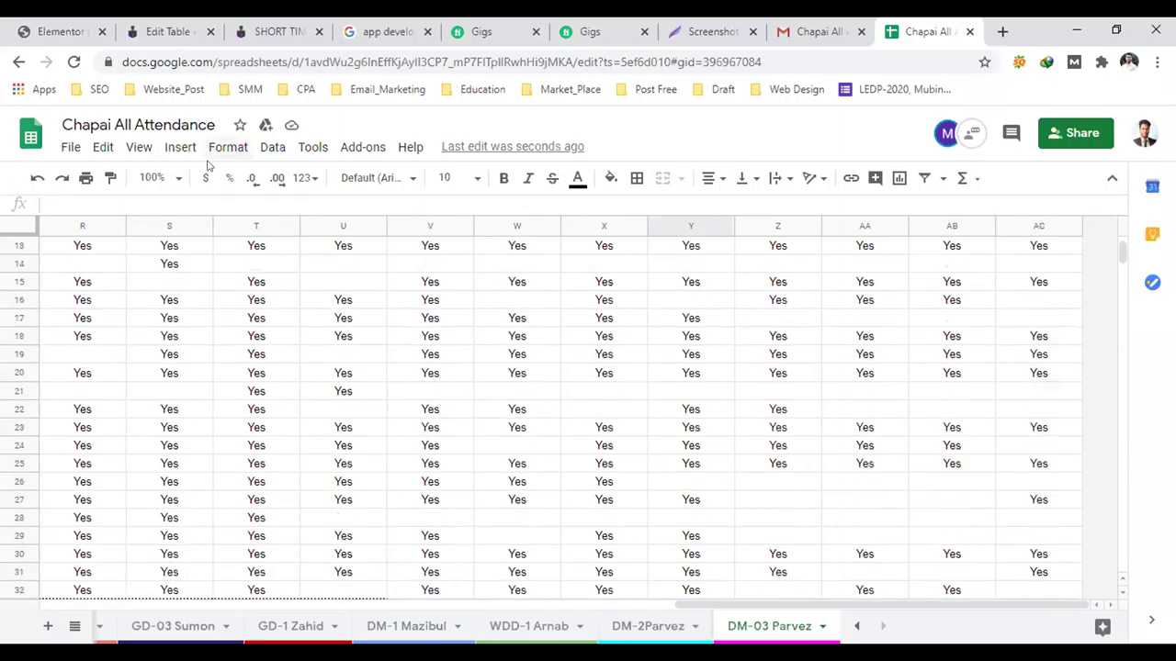
pyautogui.scroll(-5, 672, 334)
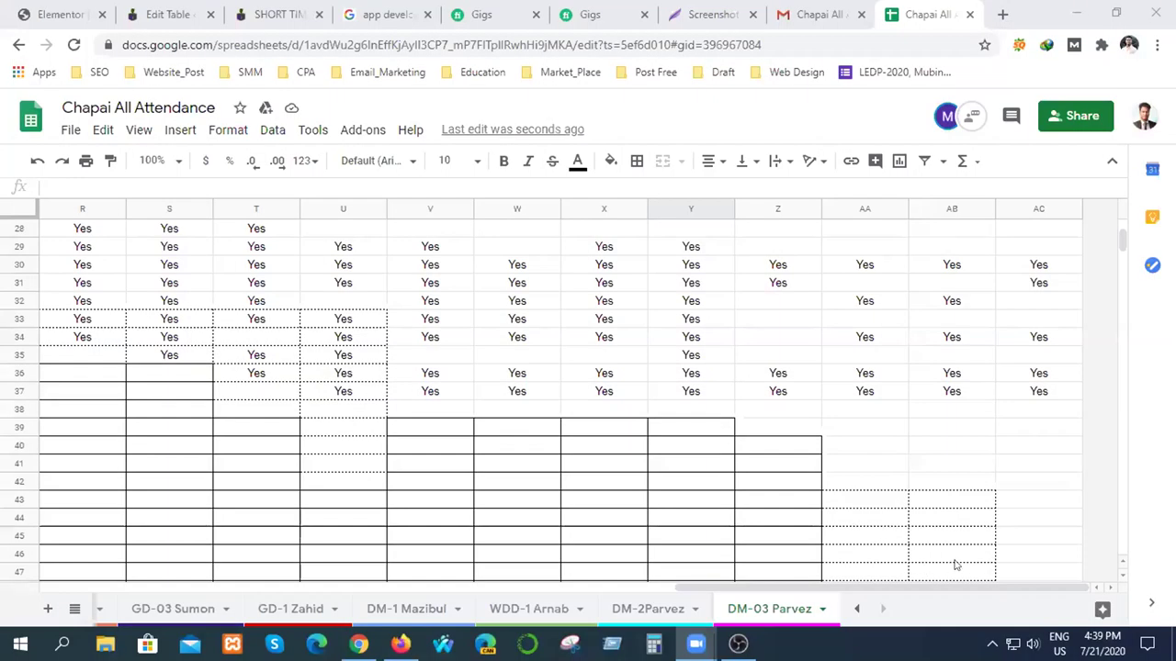
pyautogui.scroll(-5, 946, 564)
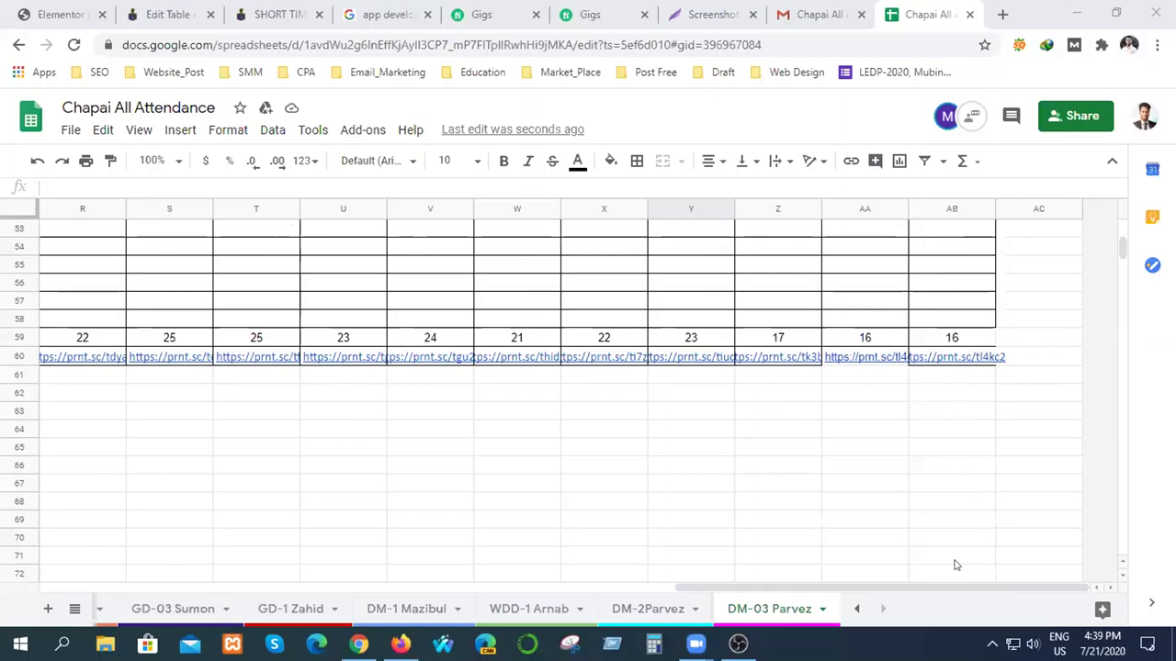
pyautogui.click(1034, 391)
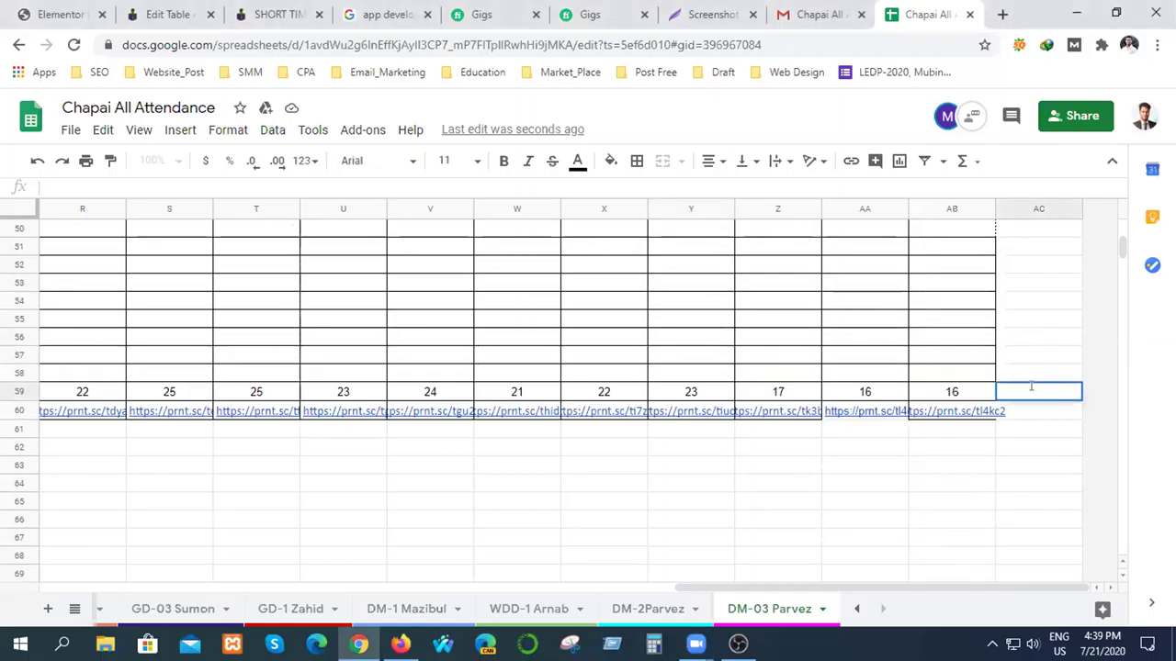
pyautogui.write('18')
pyautogui.click(1036, 413)
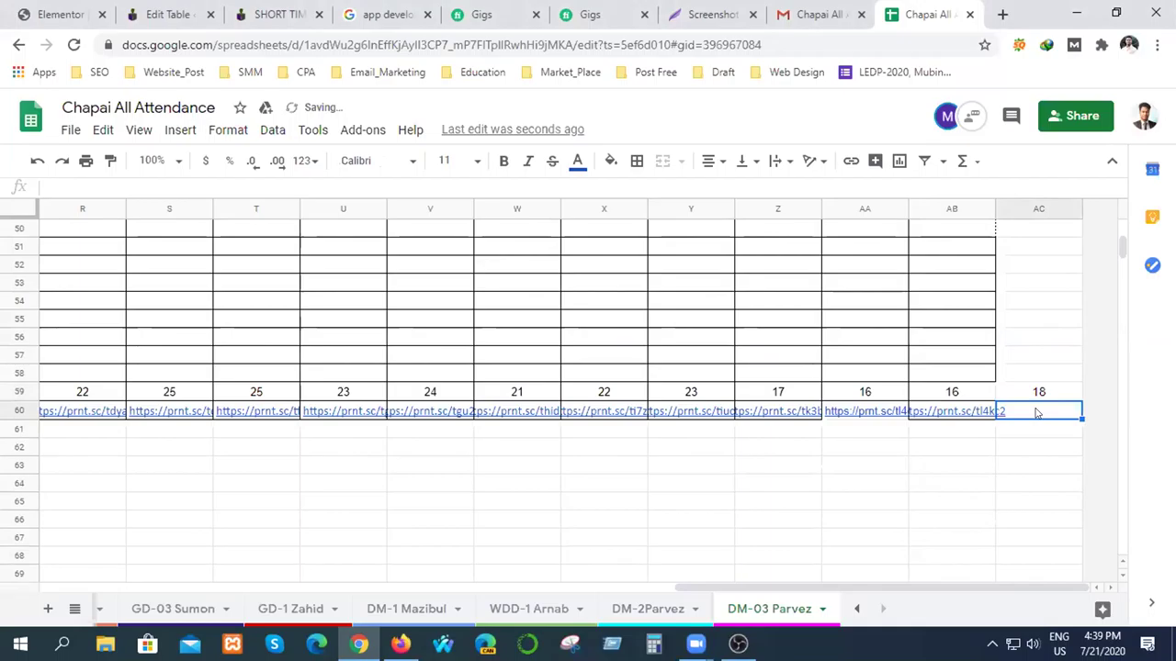
pyautogui.click(709, 14)
pyautogui.moveTo(288, 37); pyautogui.dragTo(113, 51)
pyautogui.hotkey('ctrl', 'c')
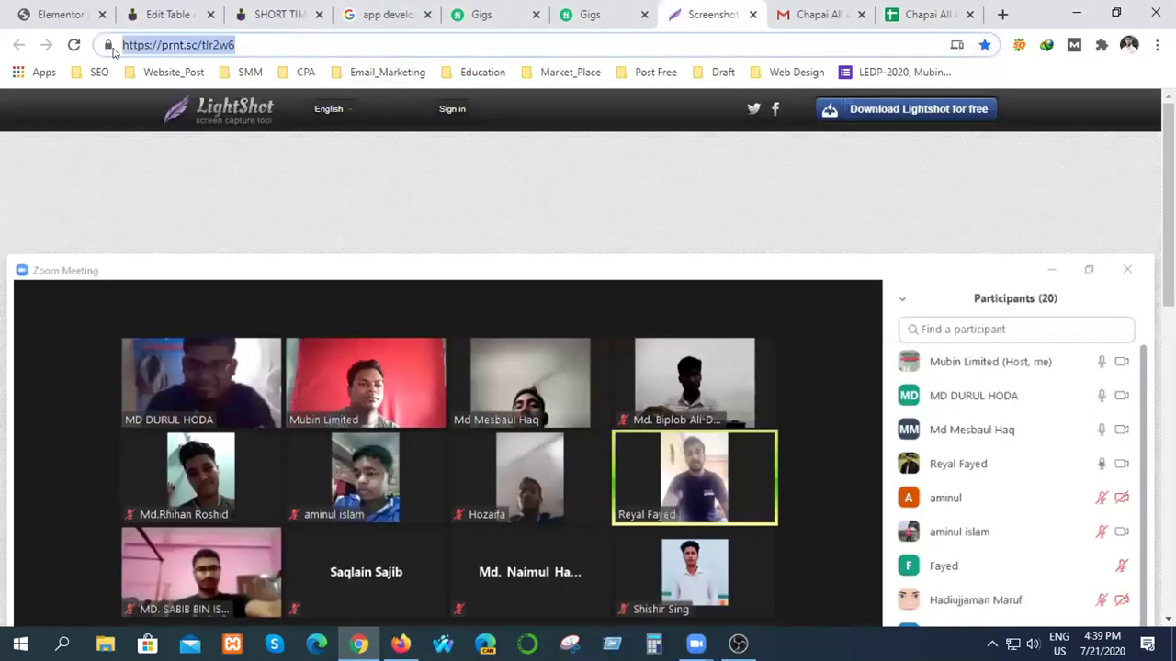
pyautogui.click(918, 15)
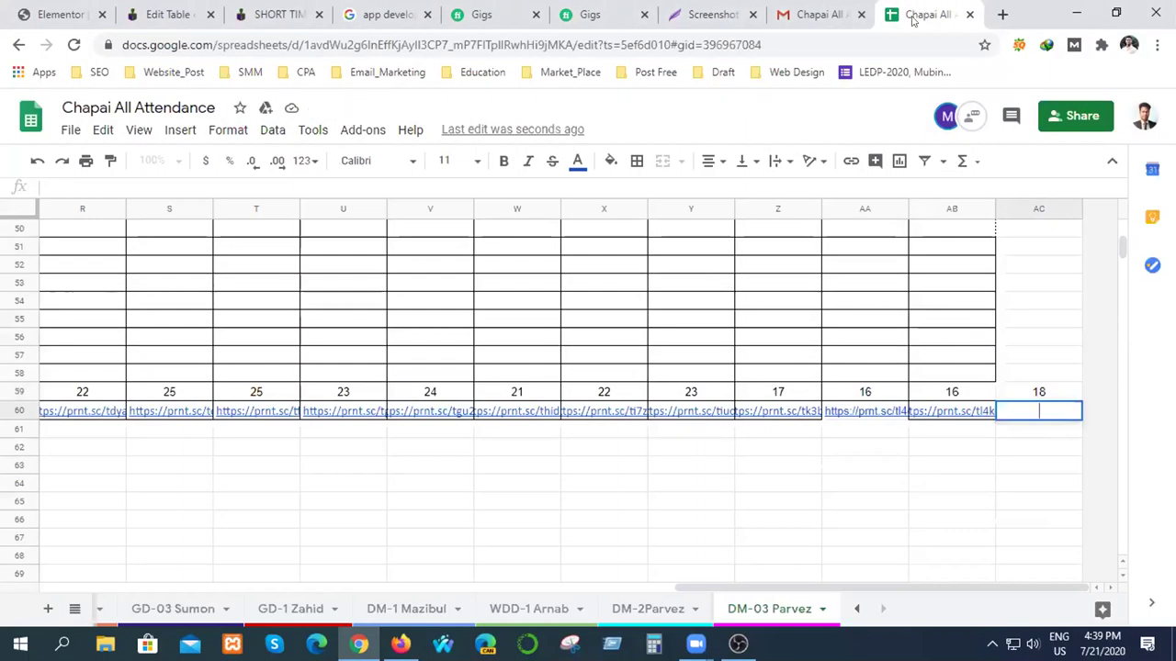
pyautogui.hotkey('ctrl', 'v')
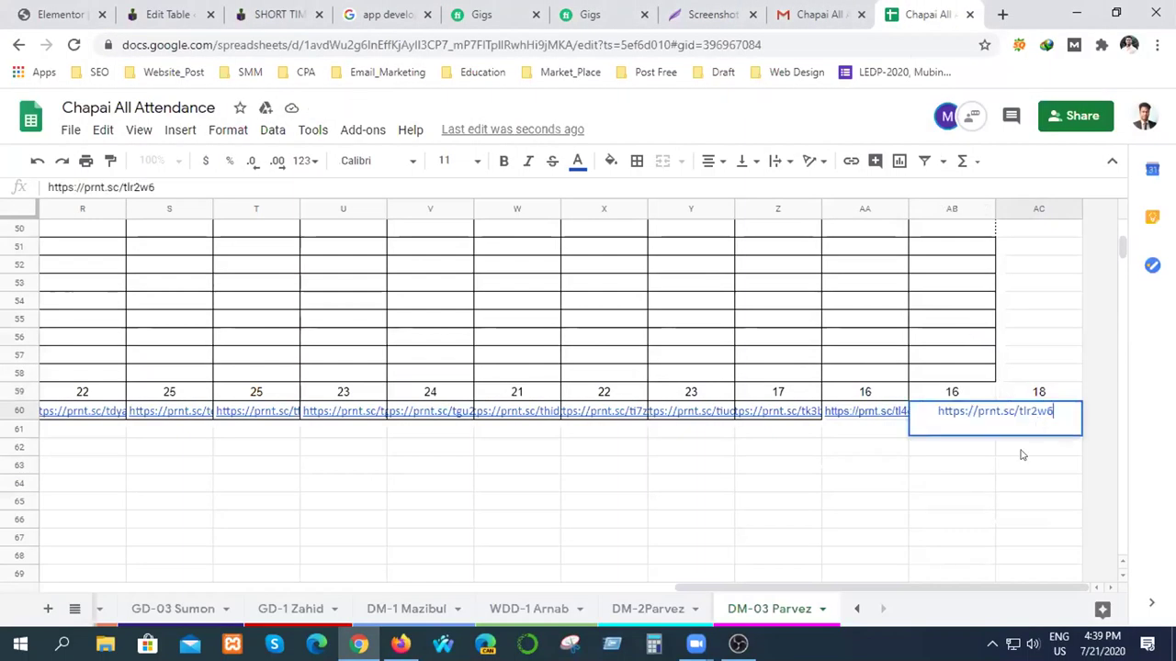
pyautogui.click(1010, 481)
pyautogui.click(899, 487)
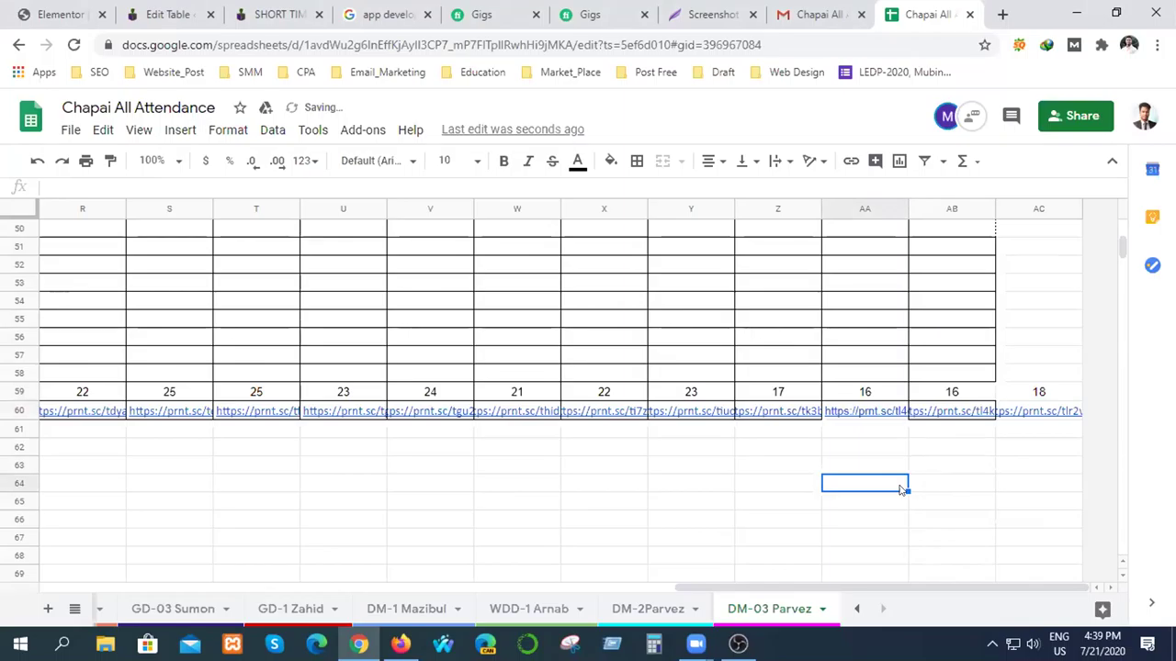
pyautogui.click(704, 479)
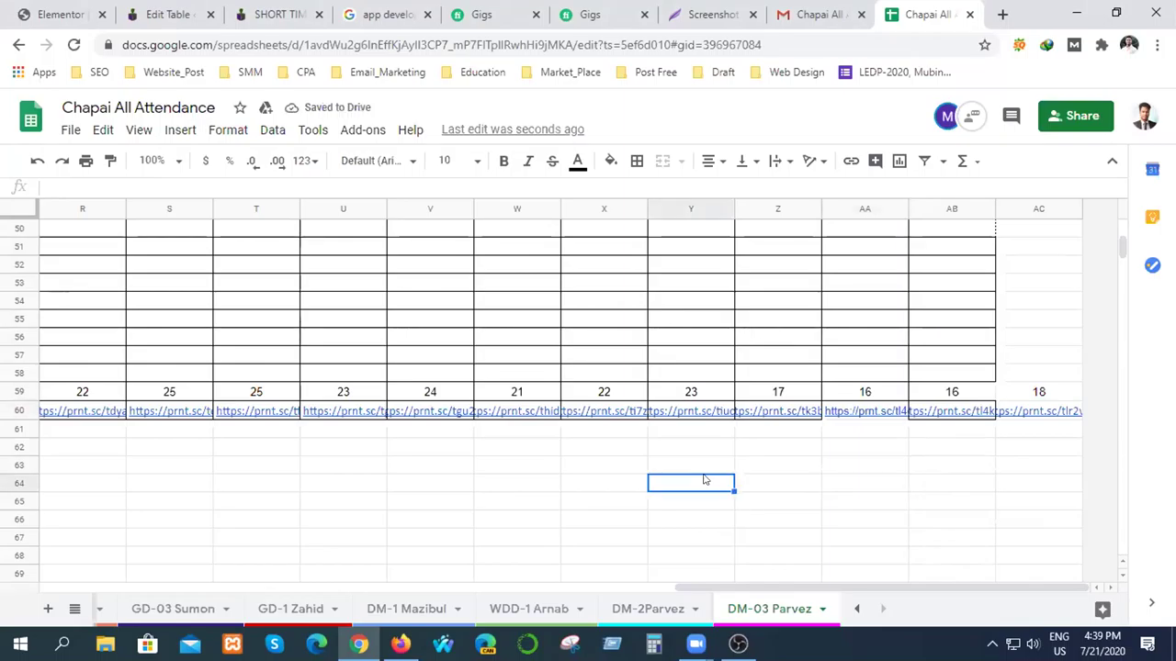
# - Enter the date 21/07/2020 in cell D88 of the class visit table below the attendance list
pyautogui.scroll(15, 937, 473)
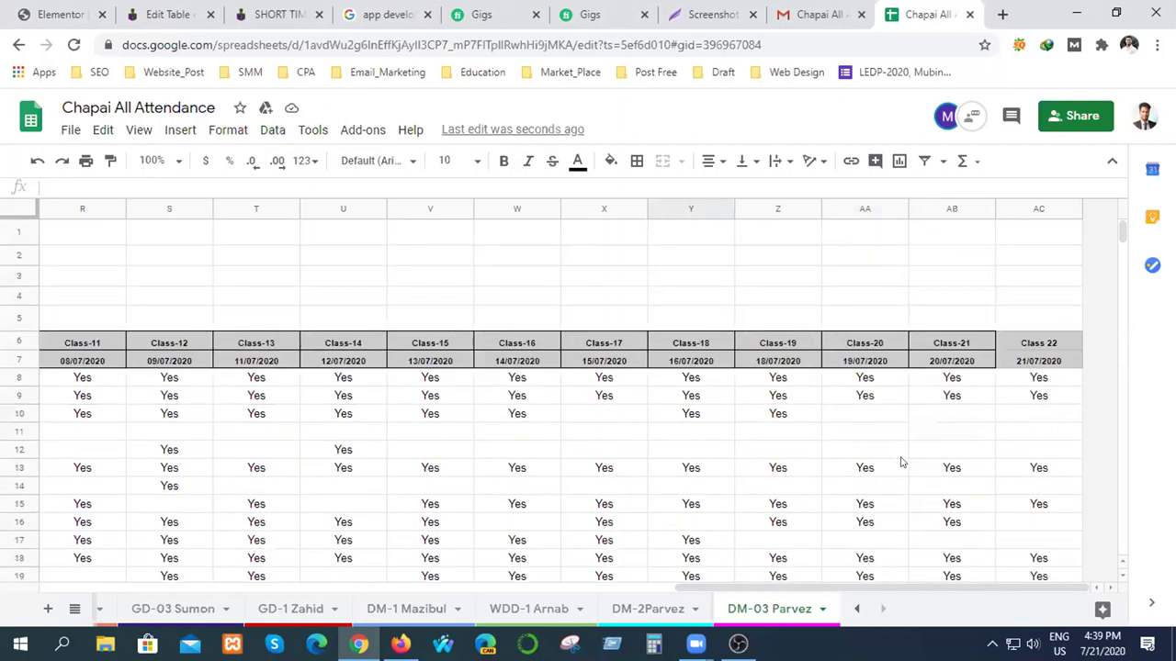
pyautogui.scroll(-15, 743, 339)
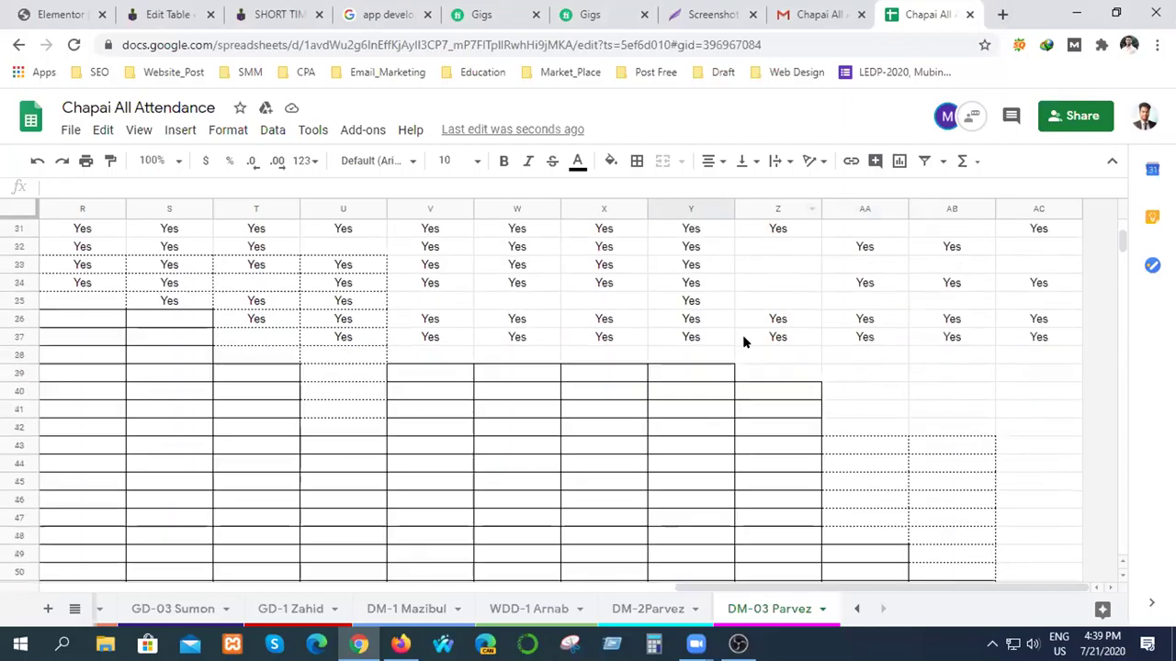
pyautogui.scroll(-15, 743, 338)
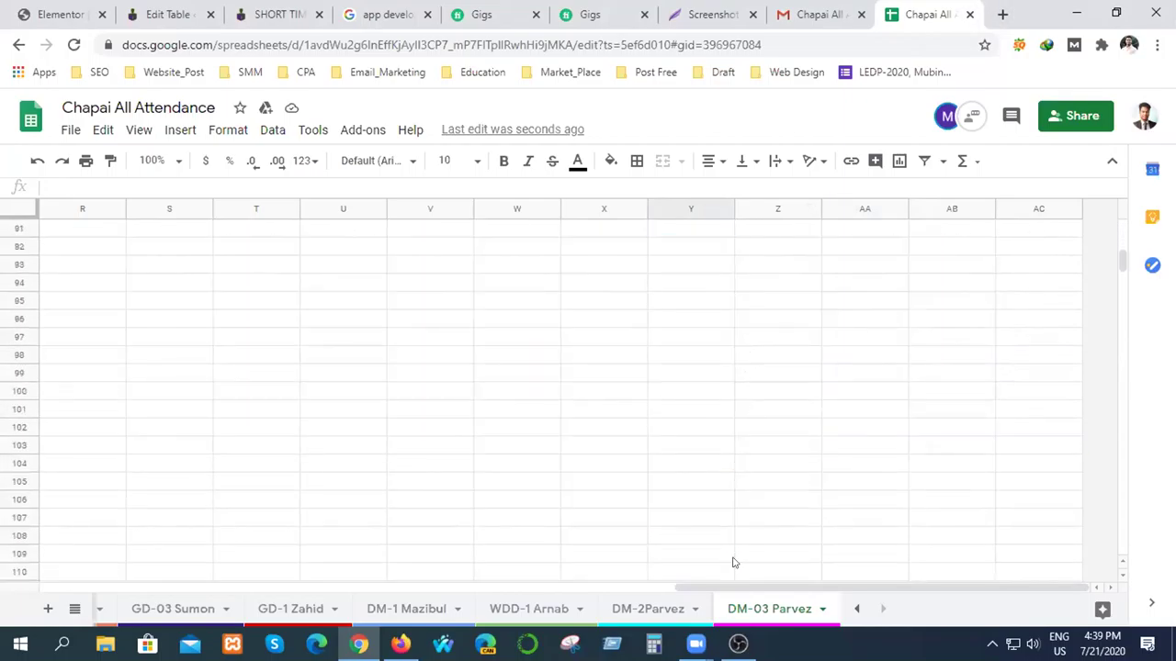
pyautogui.moveTo(719, 592); pyautogui.dragTo(171, 543)
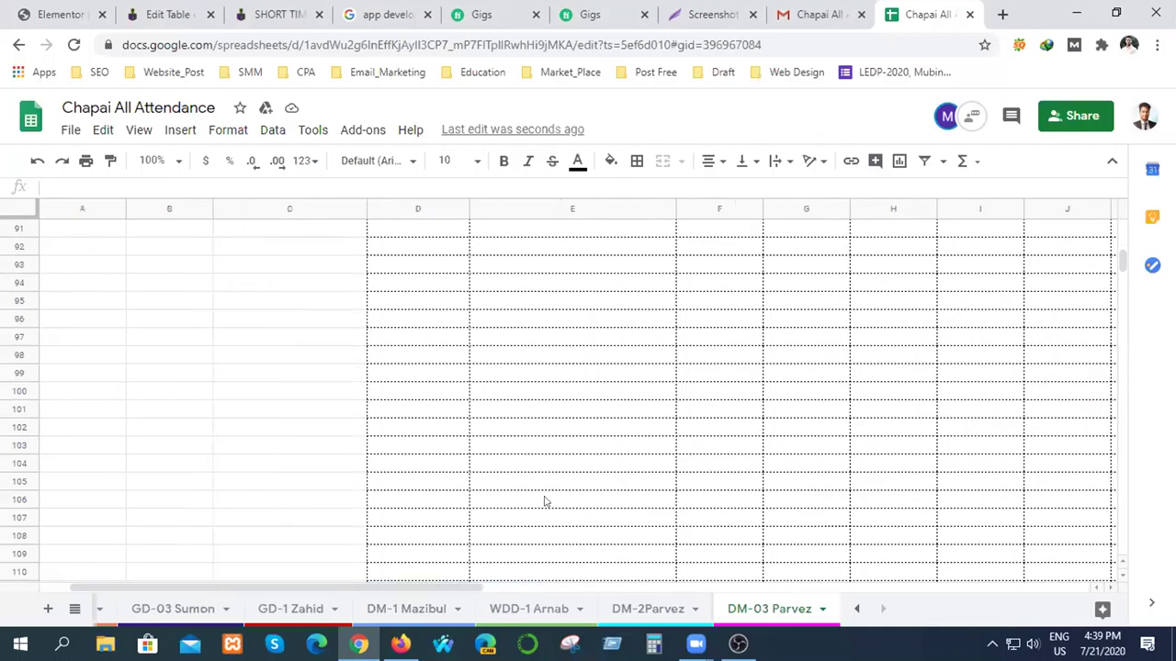
pyautogui.scroll(5, 566, 488)
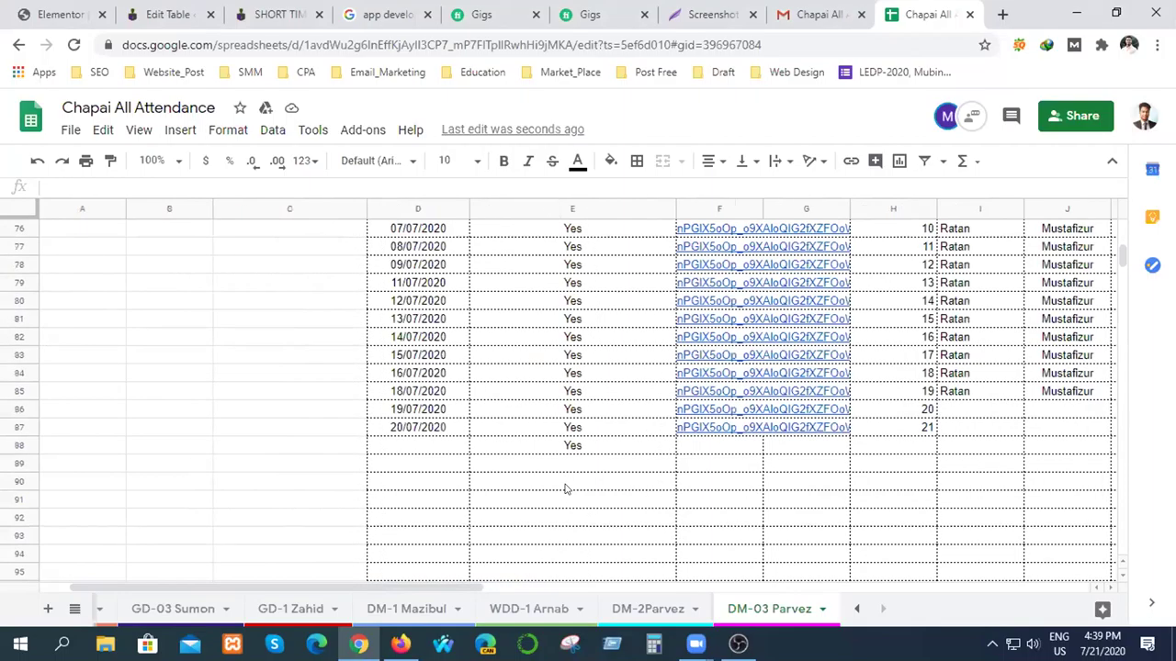
pyautogui.doubleClick(415, 446)
pyautogui.write('21/07/2020')
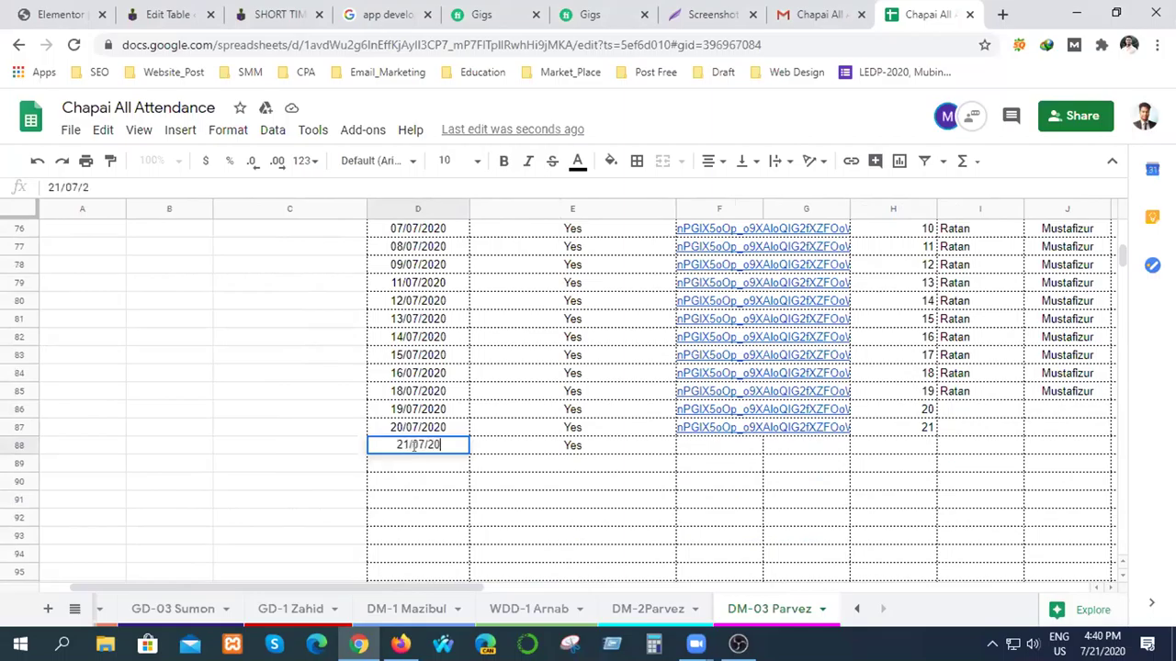
# - Copy the class video link from the 20/07/2020 row into cell F88 of the 21/07/2020 row
pyautogui.click(712, 430)
pyautogui.click(882, 458)
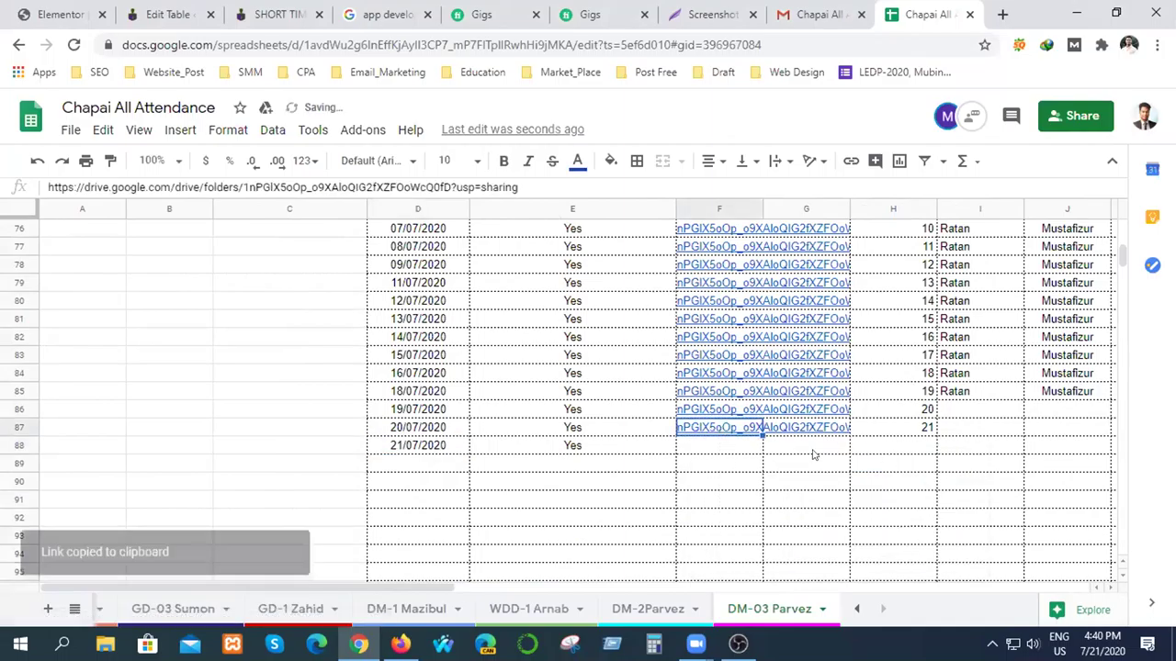
pyautogui.doubleClick(712, 443)
pyautogui.hotkey('ctrl', 'v')
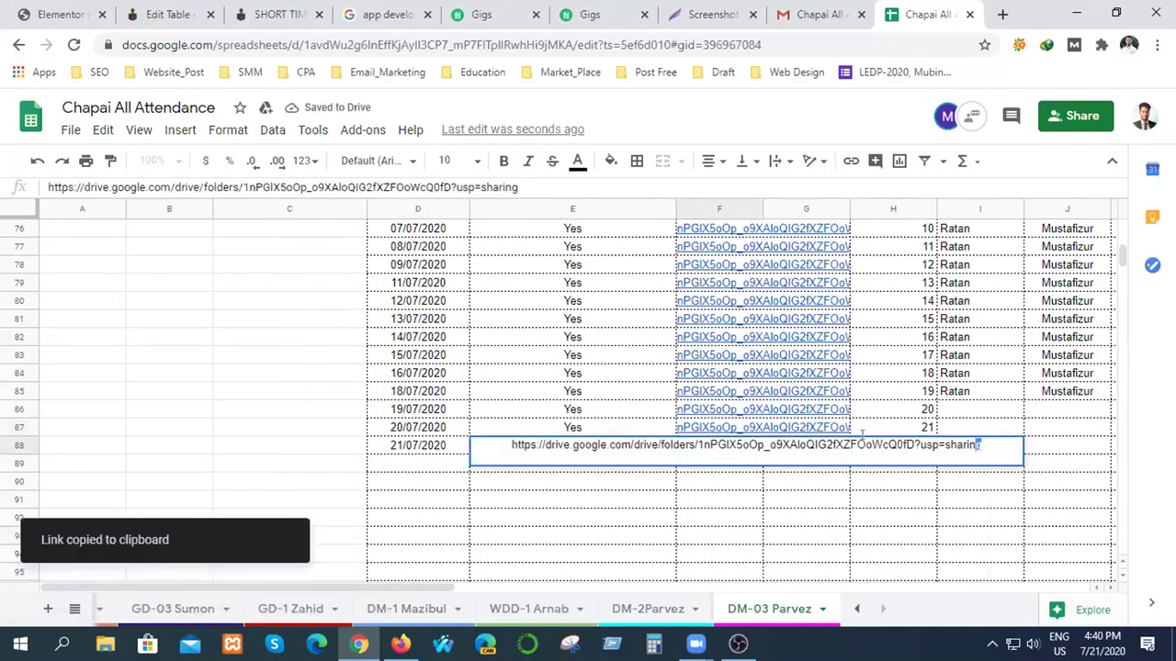
pyautogui.click(888, 507)
pyautogui.click(997, 487)
pyautogui.click(859, 485)
# - Enter class number 22 in cell H88 for the 21/07/2020 row
pyautogui.click(914, 450)
pyautogui.doubleClick(914, 450)
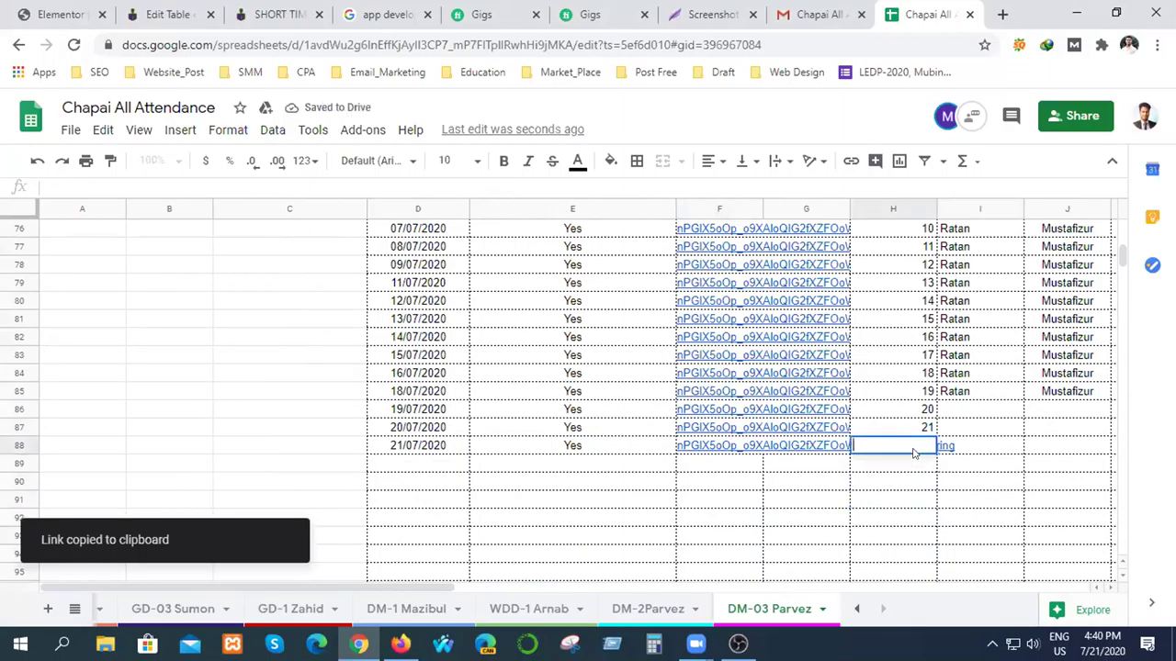
pyautogui.write('22')
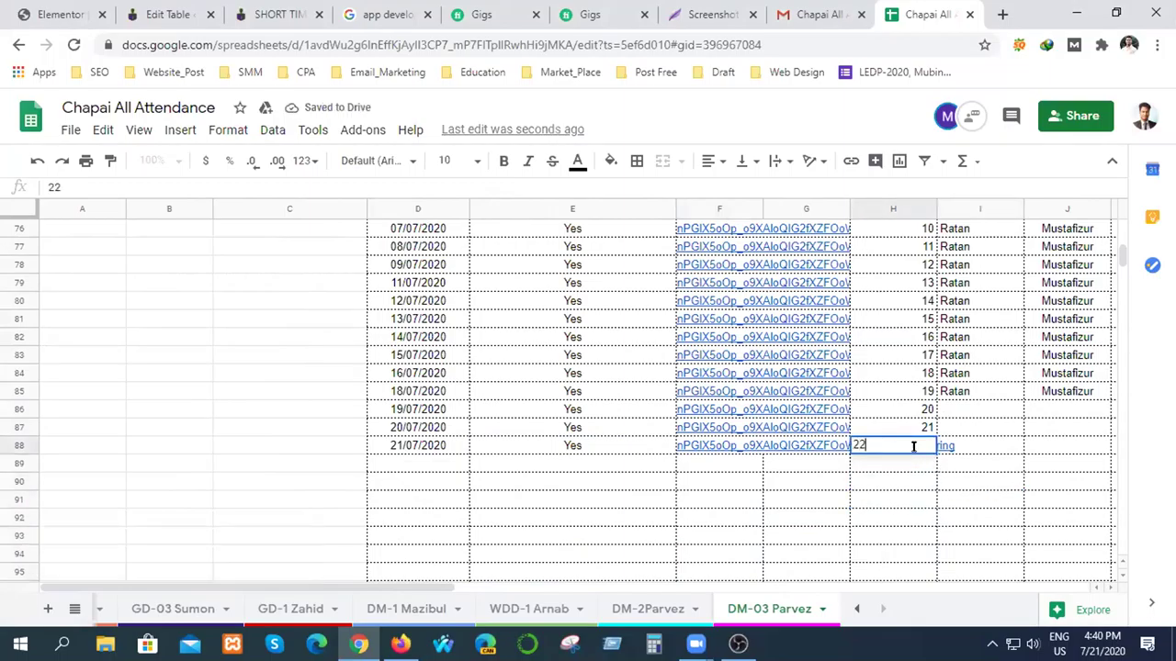
pyautogui.click(928, 502)
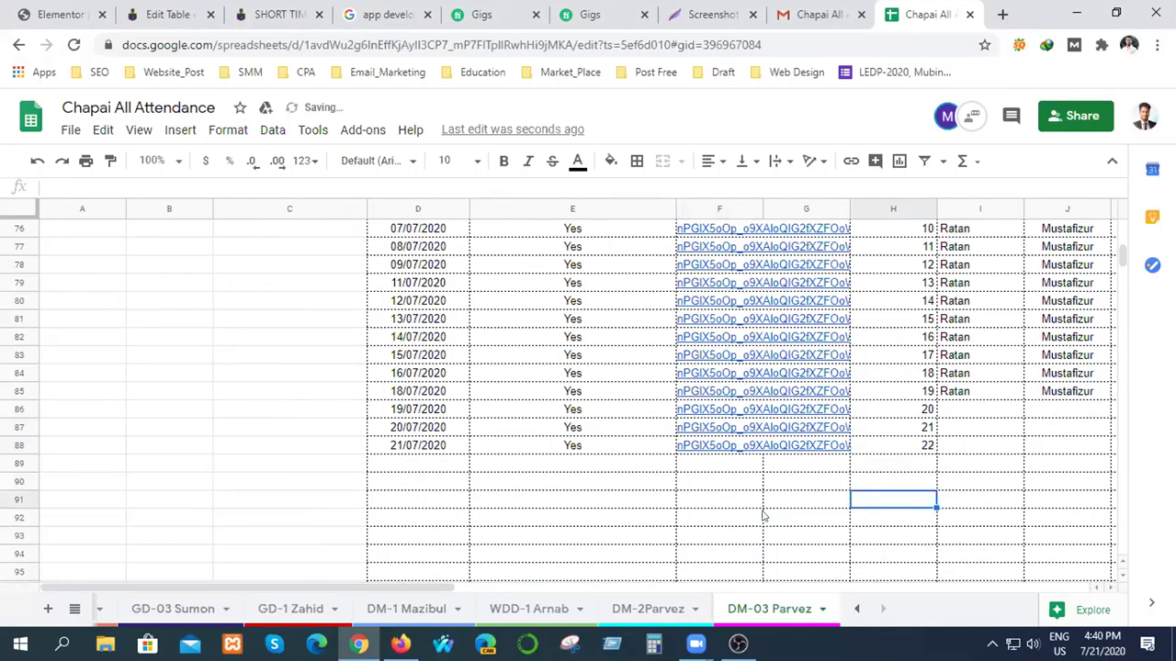
pyautogui.click(735, 515)
pyautogui.write('s')
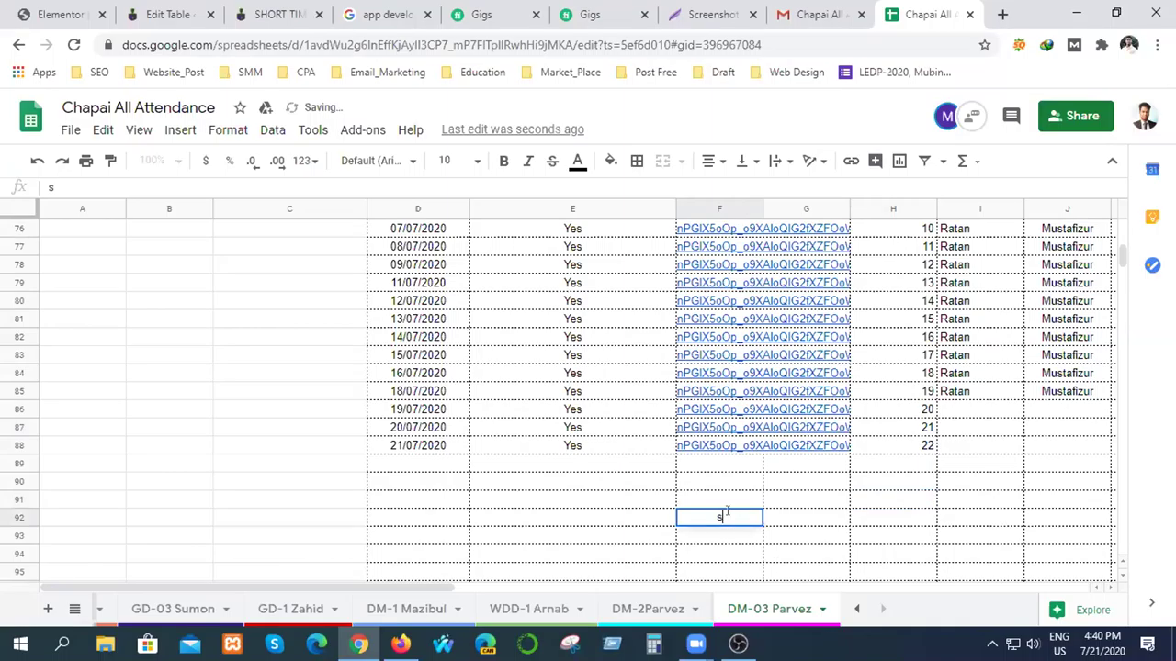
pyautogui.press('BackSpace')
pyautogui.press('Escape')
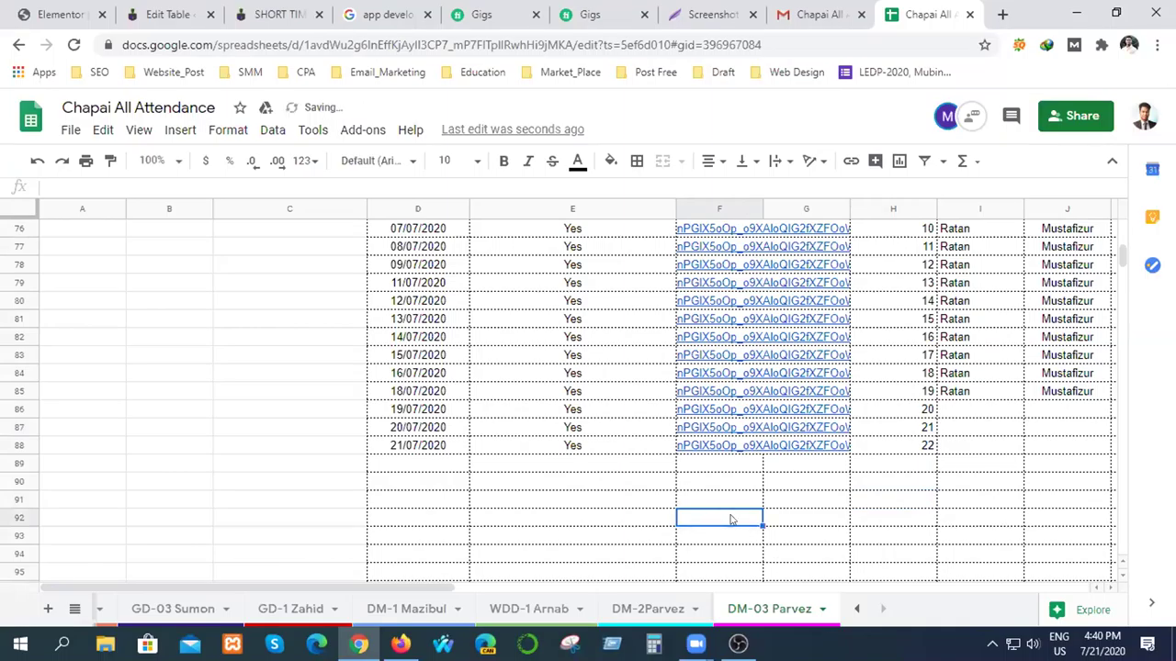
# - Close the attendance spreadsheet, the Gmail page and the Lightshot screenshot page in the browser
pyautogui.scroll(10, 781, 518)
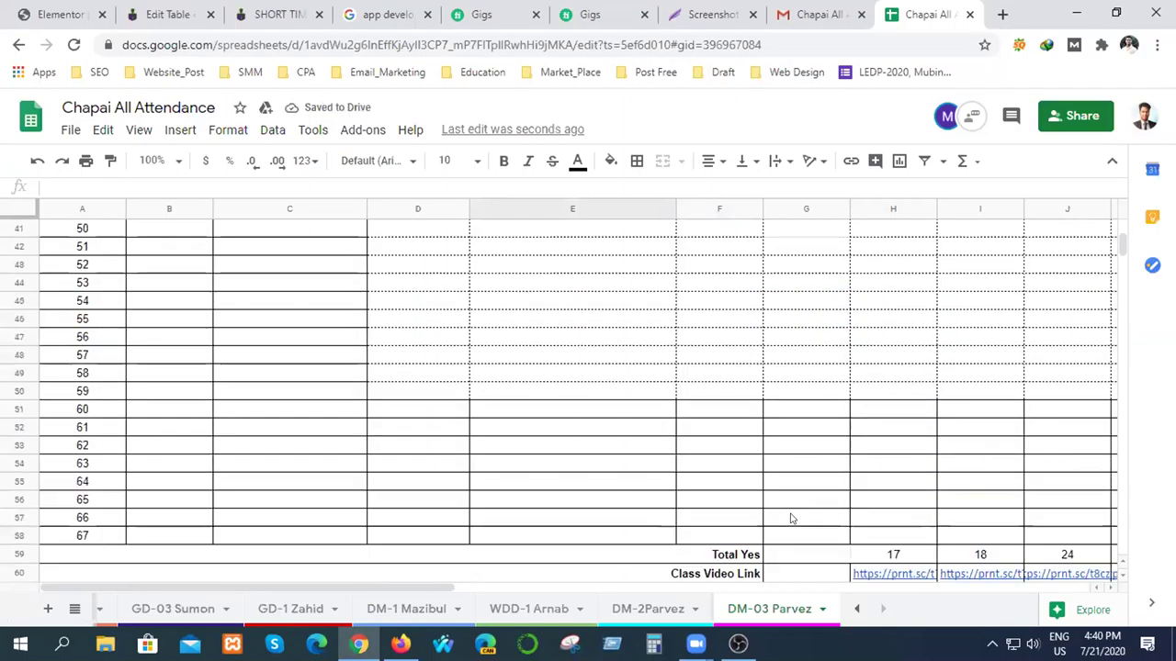
pyautogui.scroll(-6, 795, 510)
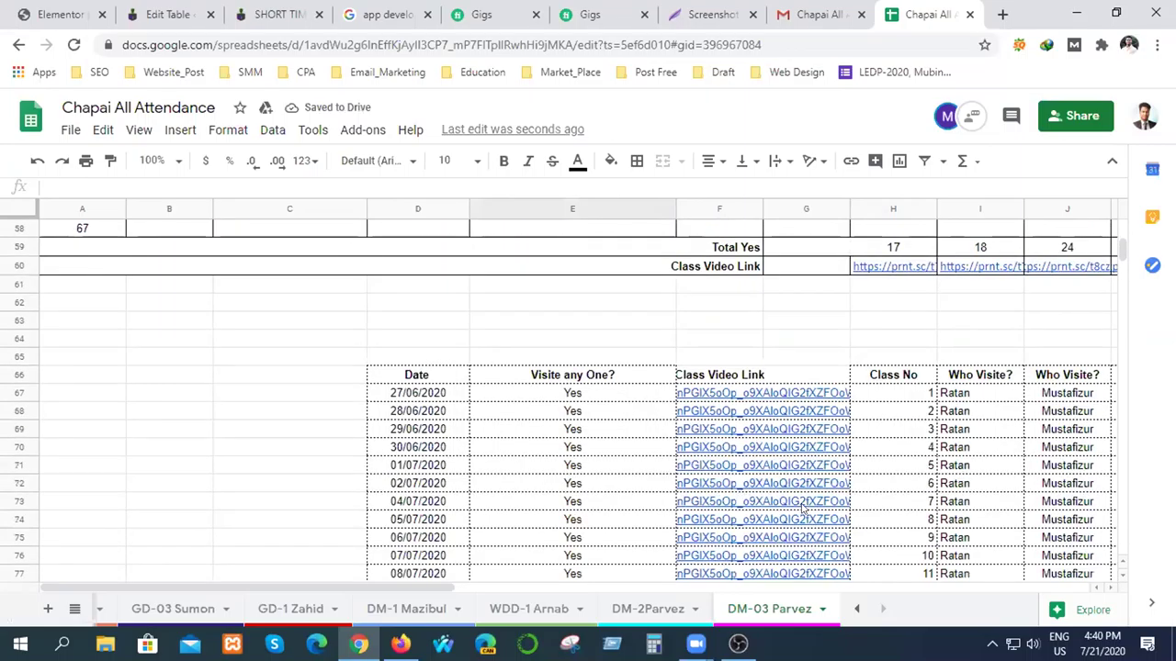
pyautogui.scroll(3, 799, 509)
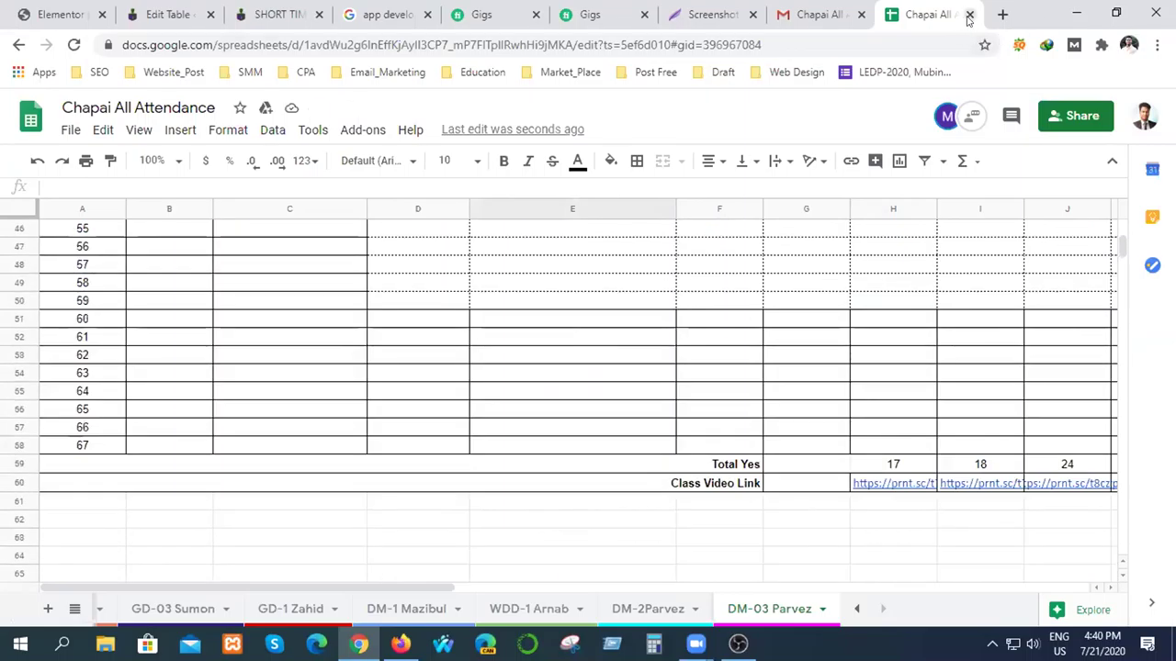
pyautogui.click(969, 14)
pyautogui.click(969, 15)
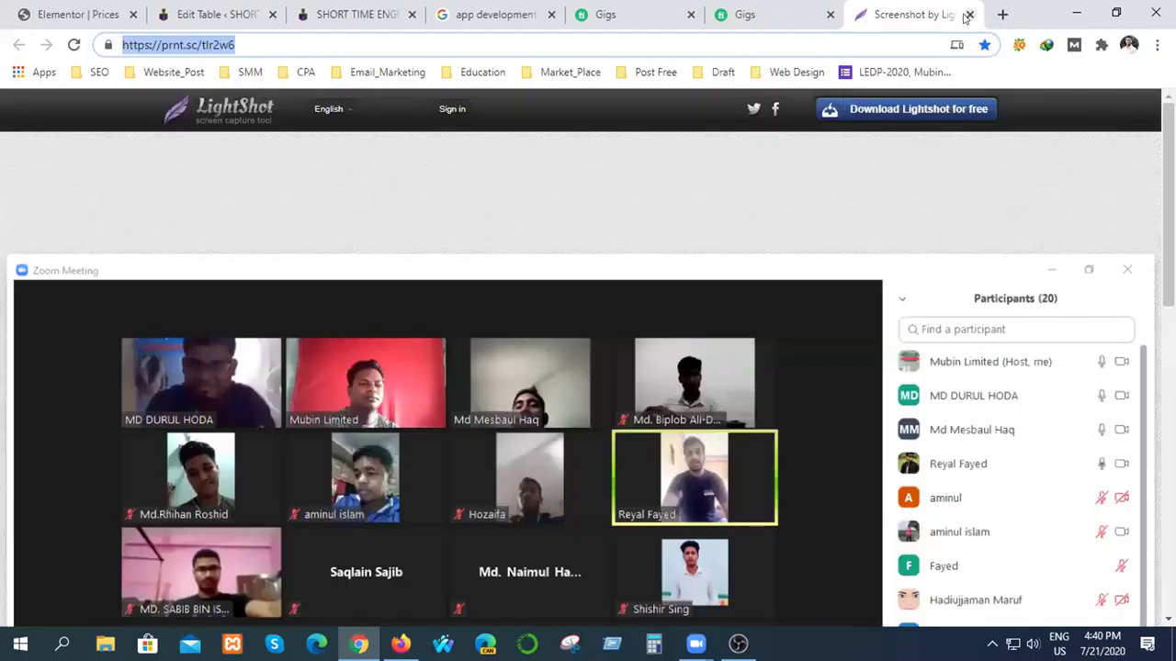
pyautogui.click(969, 15)
# - Delete the Screenshot by Lightshot bookmark from the Web Design bookmark folder
pyautogui.click(795, 72)
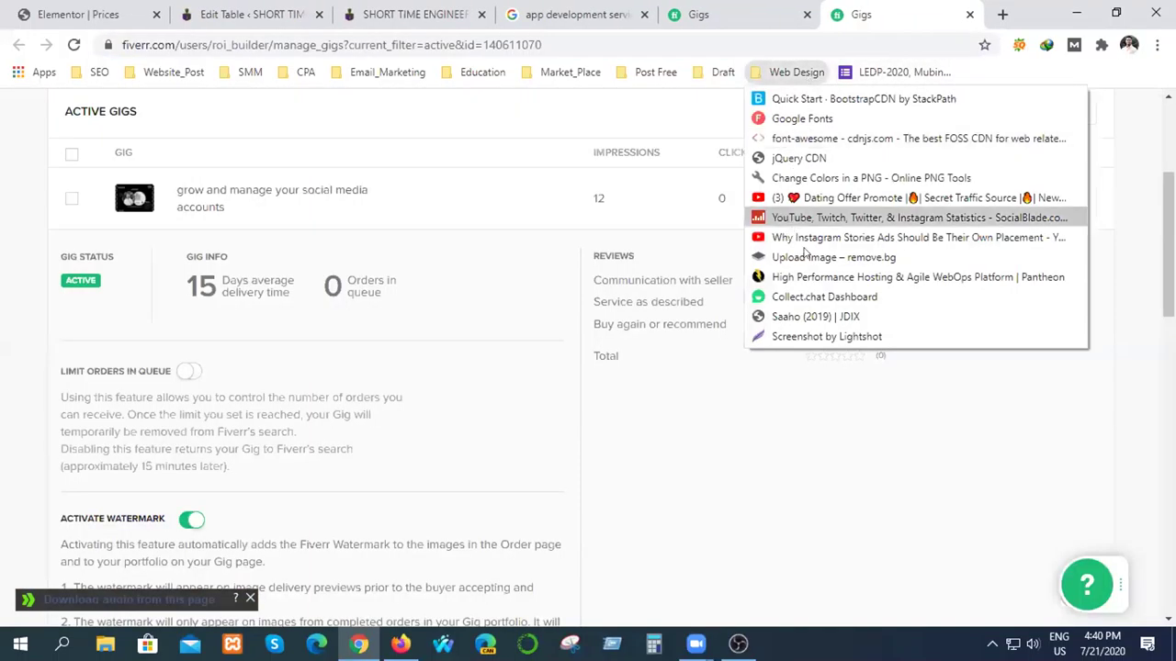
pyautogui.rightClick(808, 331)
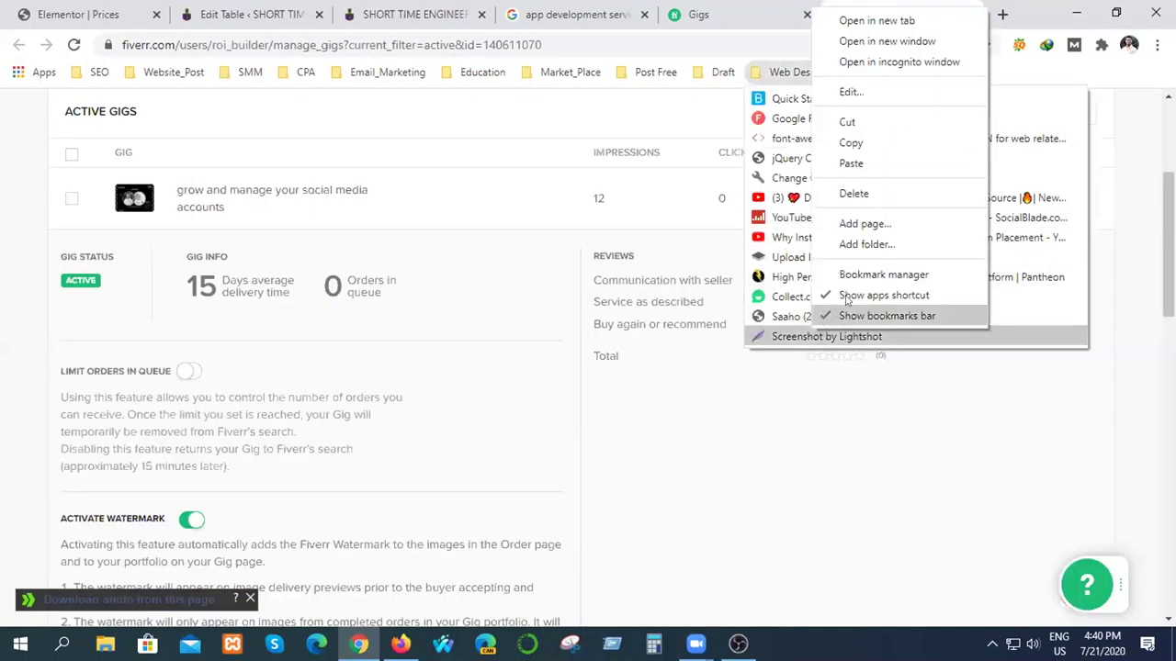
pyautogui.click(864, 197)
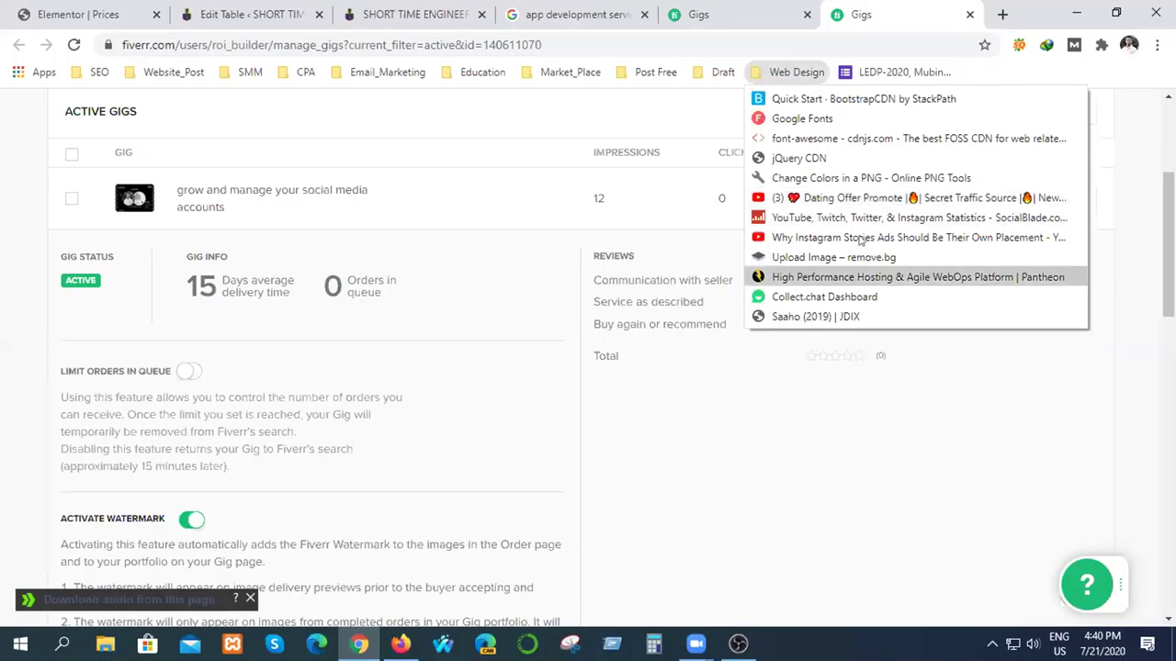
# - Close both Fiverr Gigs pages and the app development services search page, then minimize the browser to the desktop
pyautogui.click(969, 15)
pyautogui.click(969, 15)
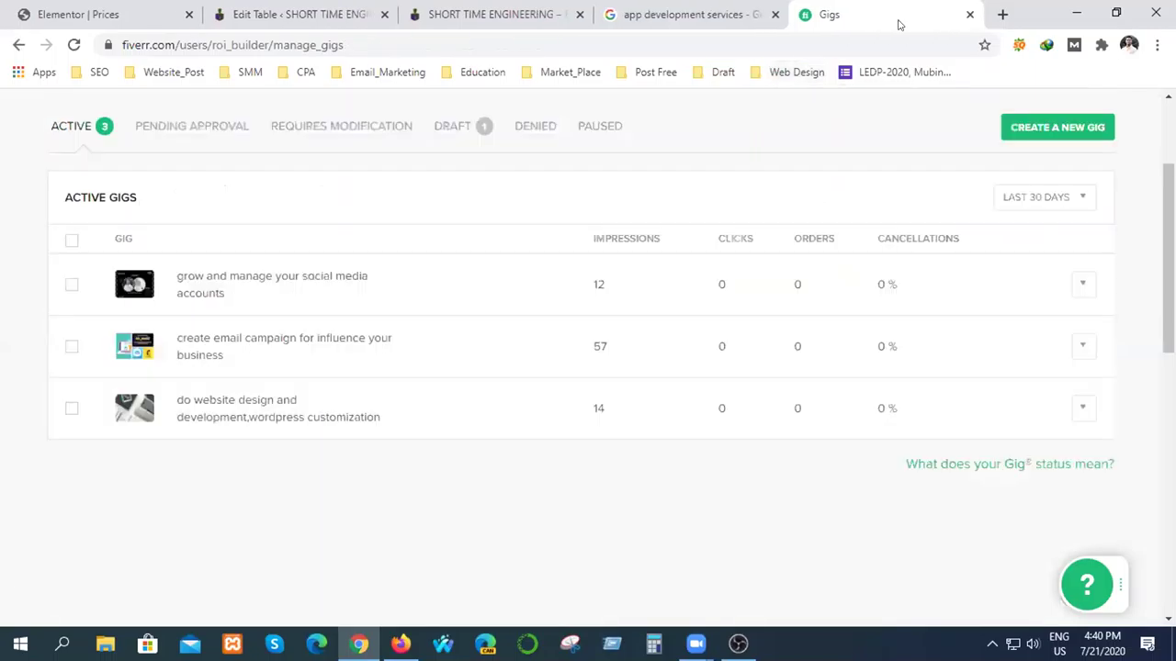
pyautogui.click(967, 15)
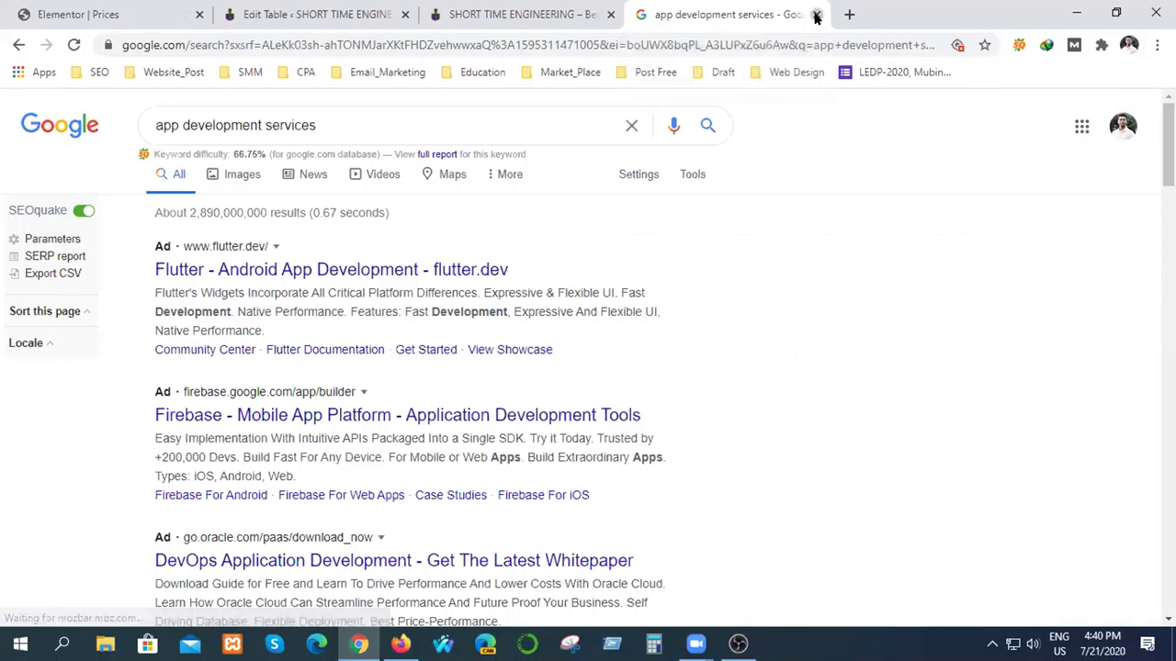
pyautogui.click(817, 14)
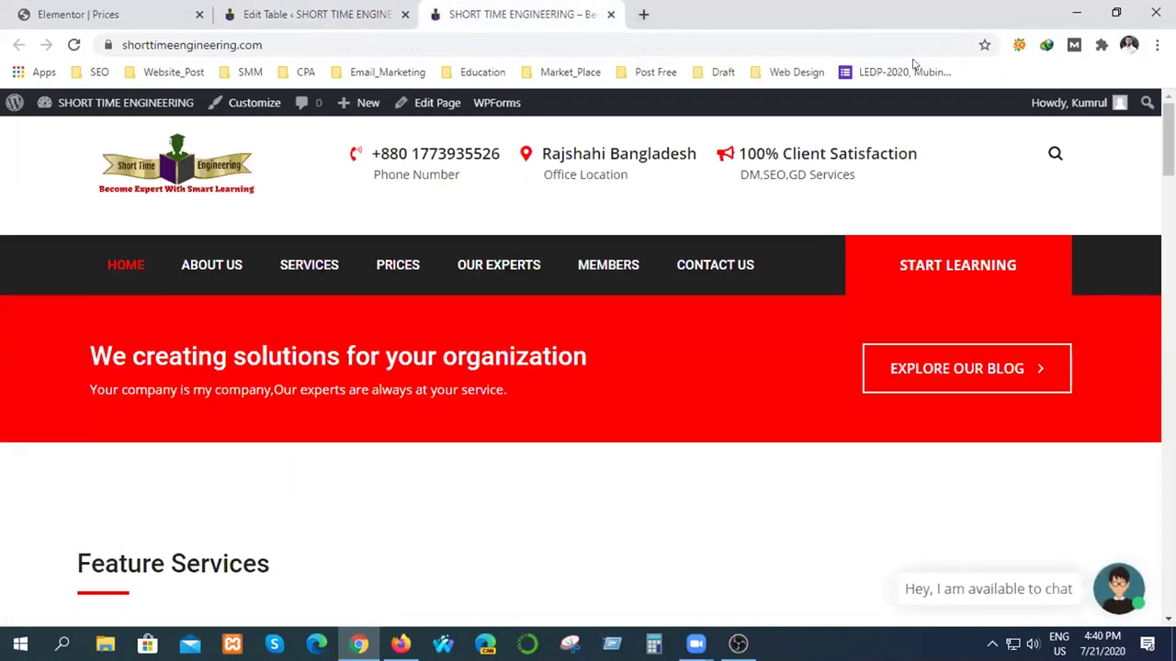
pyautogui.click(1078, 18)
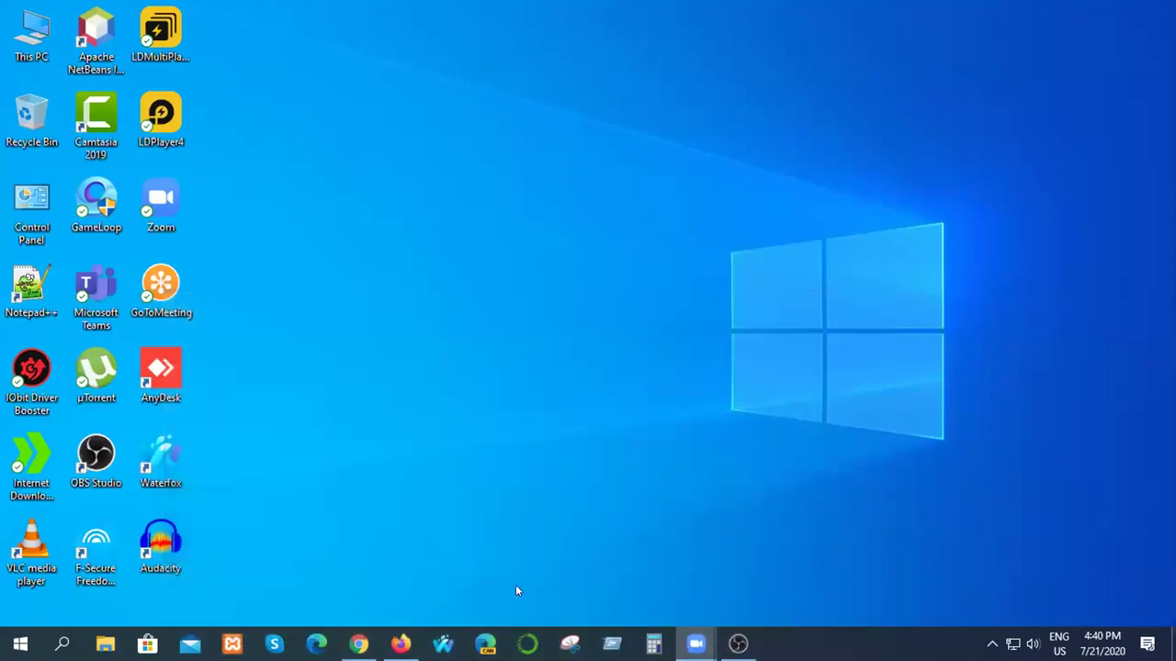